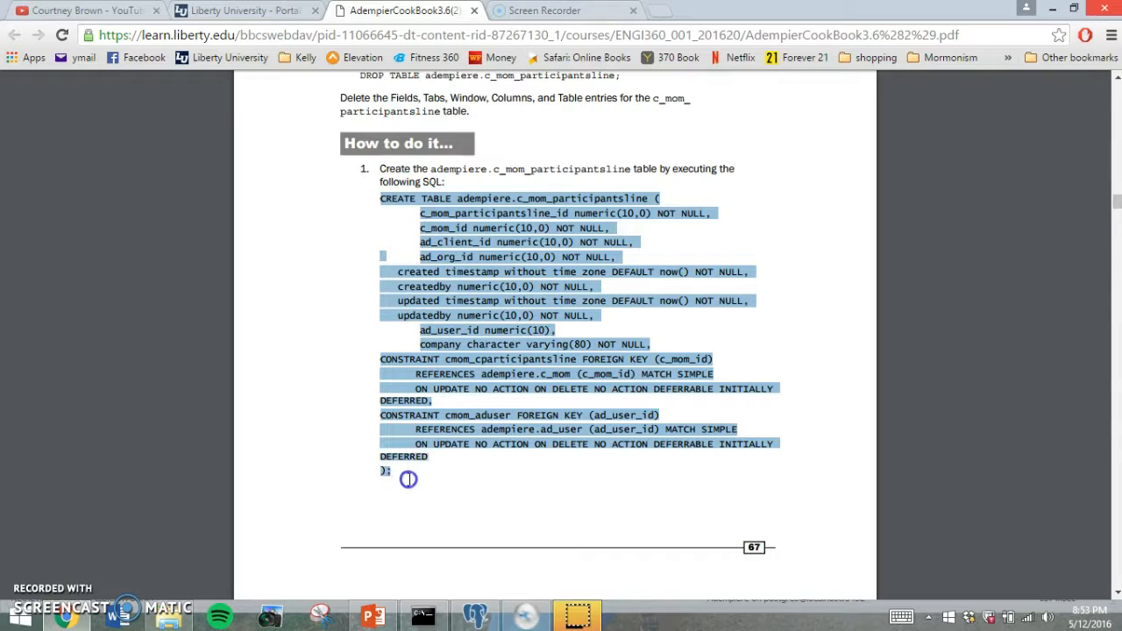
Step: Switch to pgAdmin III and run the copied CREATE TABLE SQL for adempiere.c_mom_participantsline in a new query on the Adempiere database
click(478, 616)
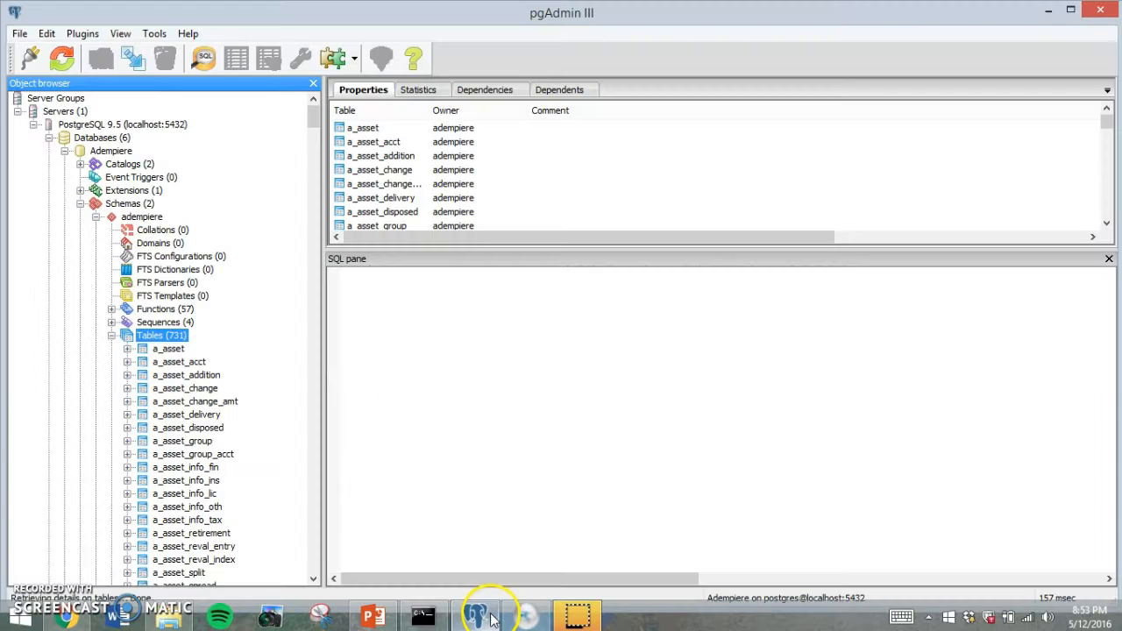
click(204, 57)
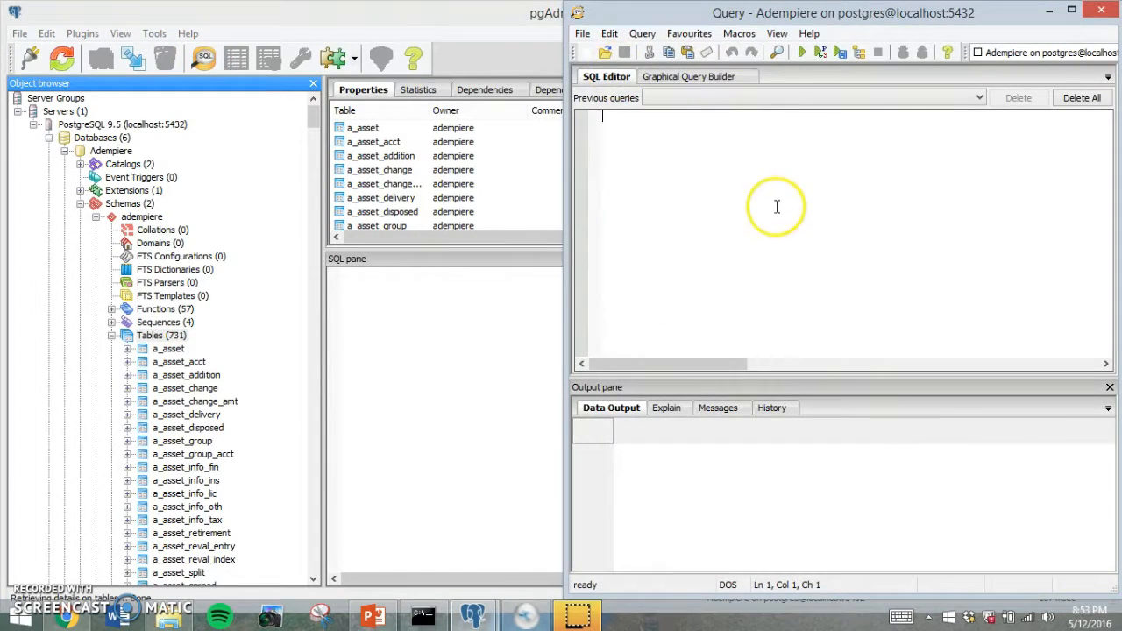
text(CREATE TABLE adempiere.c_mom_participantsline ( c_mom_participantsline_id numeric(10,0) NOT NULL, c_mom_id numeric(10,0) NOT NULL, ad_client_id numeric(10,0) NOT NULL,  ad_org_id numeric(10,0) NOT NULL,  created timestamp without time zone DEFAULT now() NOT NULL,  createdby numeric(10,0) NOT NULL,  updated timestamp without time zone DEFAULT now() NOT NULL,  updatedby numeric(10,0) NOT NULL, ad_user_id numeric(10), company character varying(80) NOT NULL, CONSTRAINT cmom_cparticipantsline FOREIGN KEY (c_mom_id)  REFERENCES adempiere.c_mom (c_mom_id) MATCH SIMPLE  ON UPDATE NO ACTION ON DELETE NO ACTION DEFERRABLE INITIALLY DEFERRED, CONSTRAINT cmom_aduser FOREIGN KEY (ad_user_id)  REFERENCES adempiere.ad_user (ad_user_id) MATCH SIMPLE  ON UPDATE NO ACTION ON DELETE NO ACTION DEFERRABLE INITIALLY DEFERRED );)
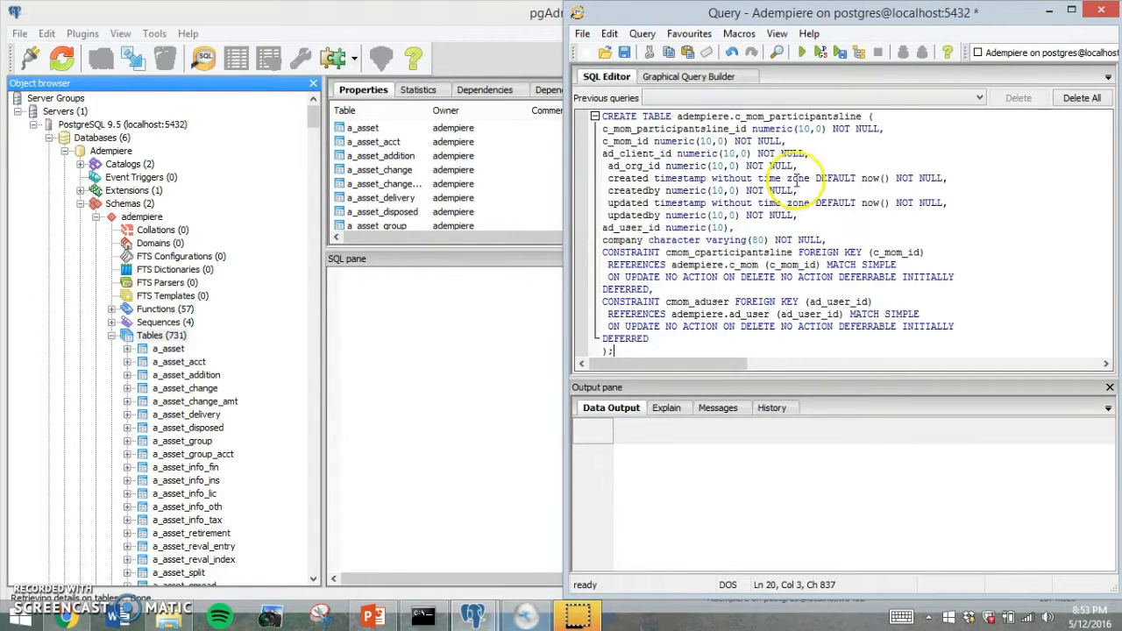
click(803, 54)
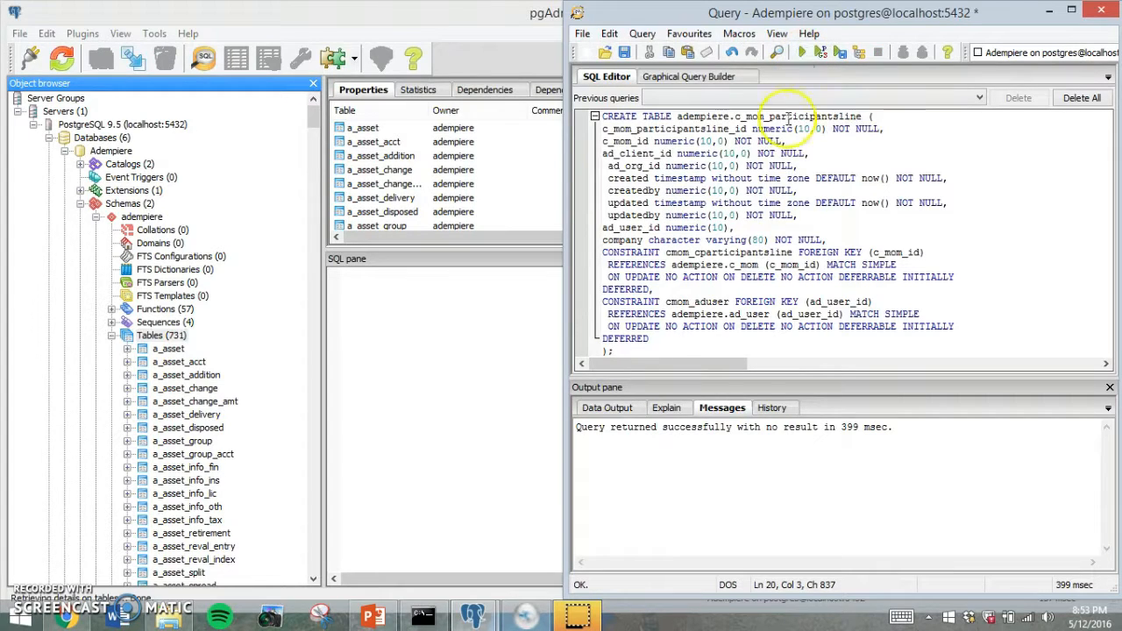
Step: Refresh the Adempiere tables in the object browser and inspect the c_mom_participantsline table
click(55, 69)
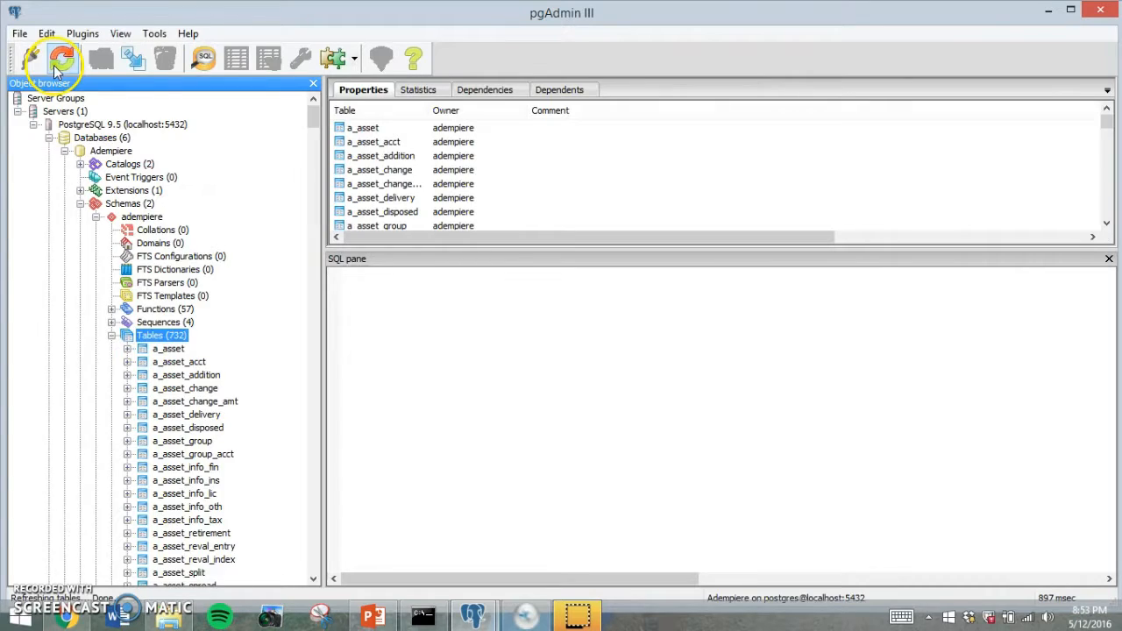
drag(318, 127, 316, 322)
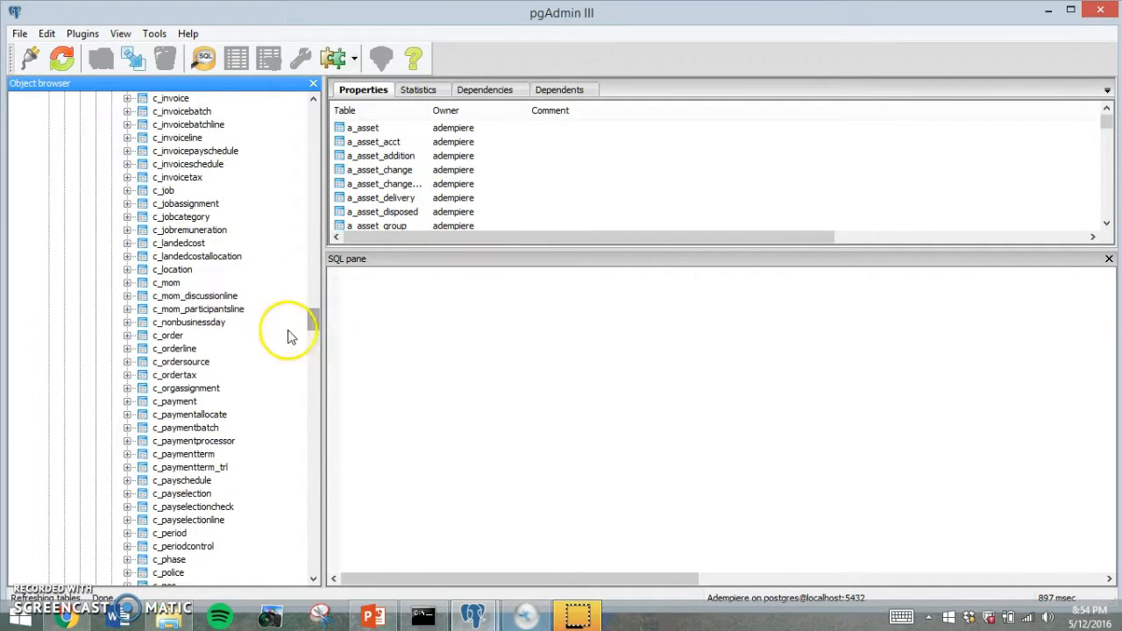
click(228, 311)
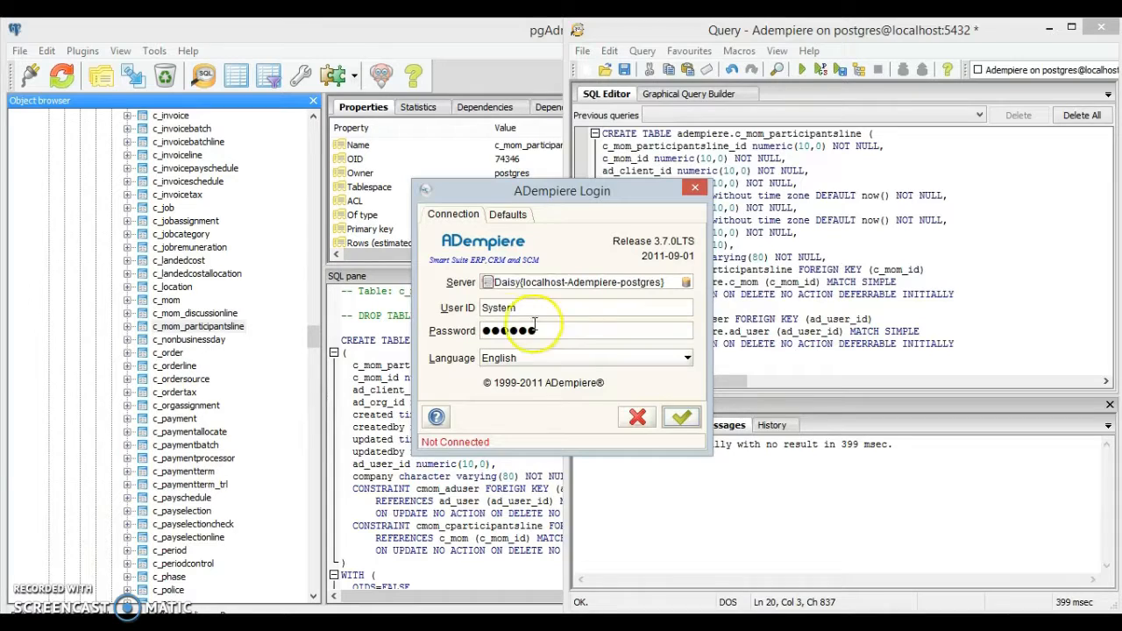
Step: Log in to ADempiere as System with the System Administrator role, System client and organization *
click(683, 414)
click(683, 416)
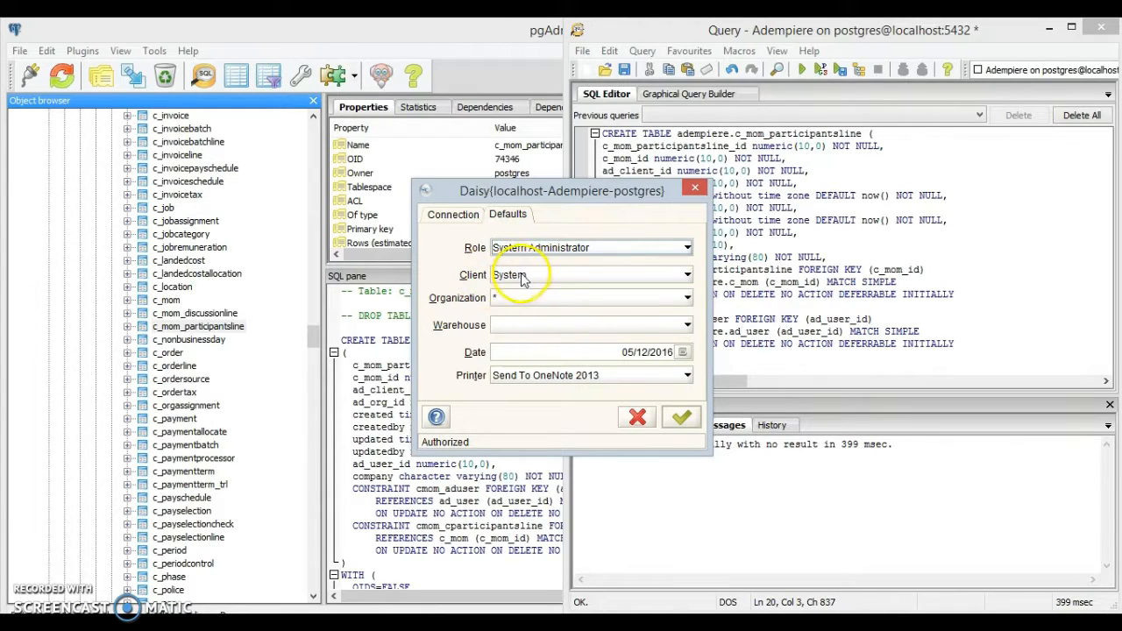
click(677, 419)
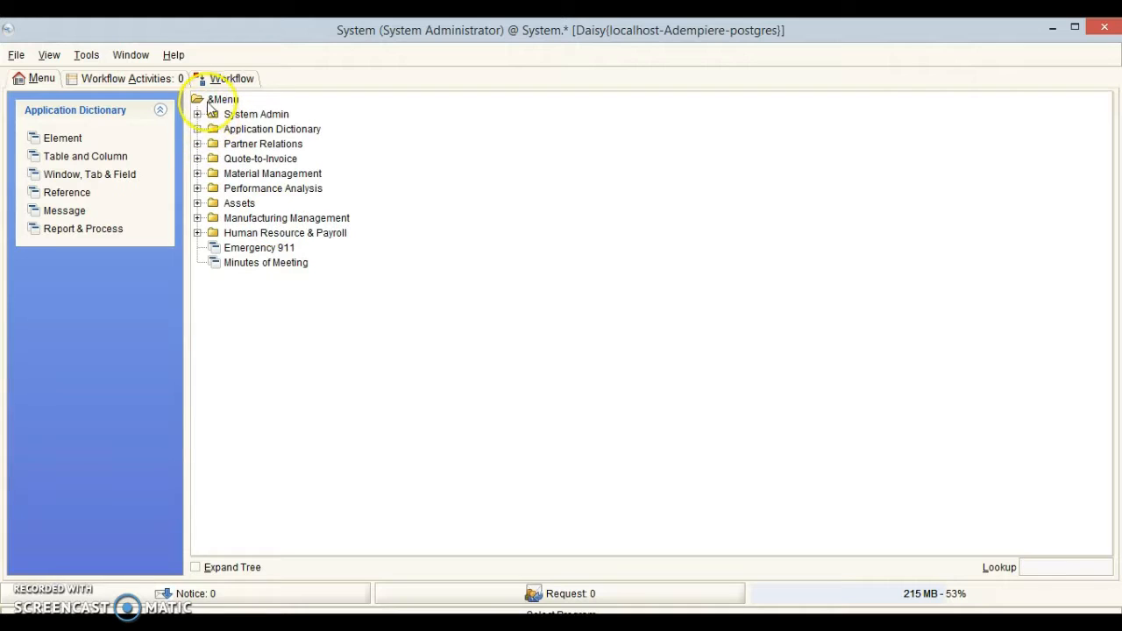
Step: Start a new Table and Column record from the Application Dictionary
click(198, 130)
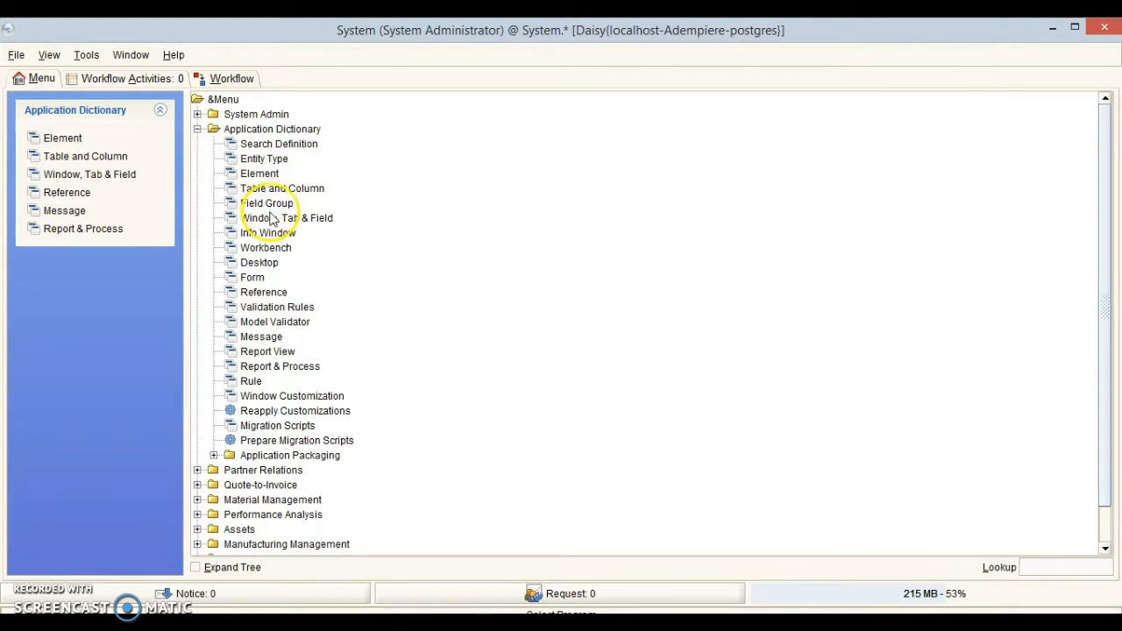
click(256, 188)
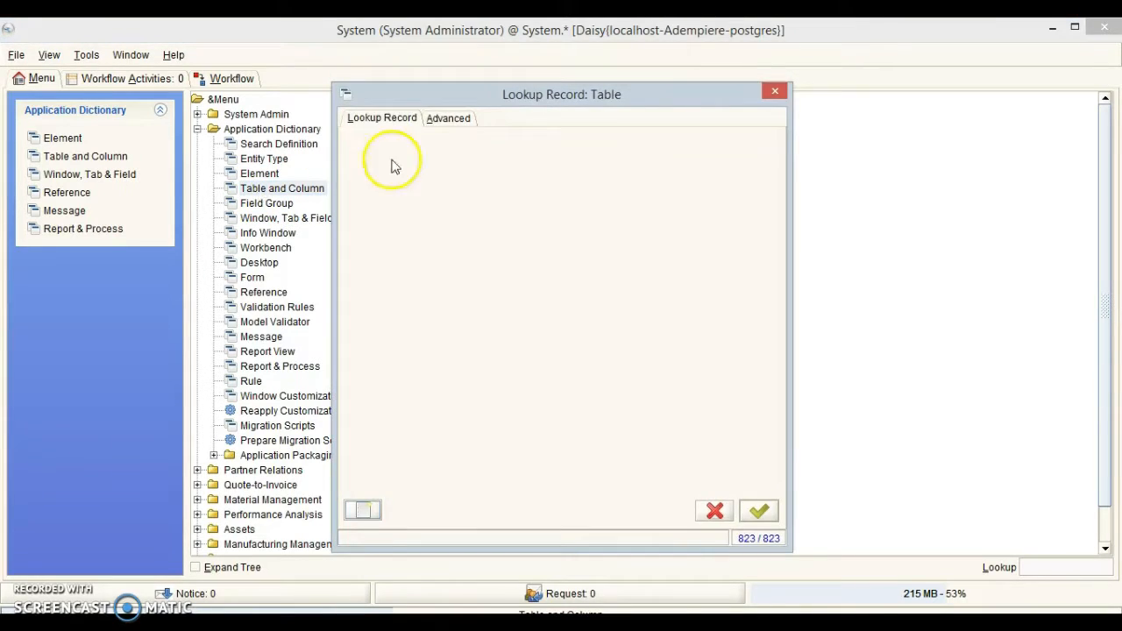
click(363, 512)
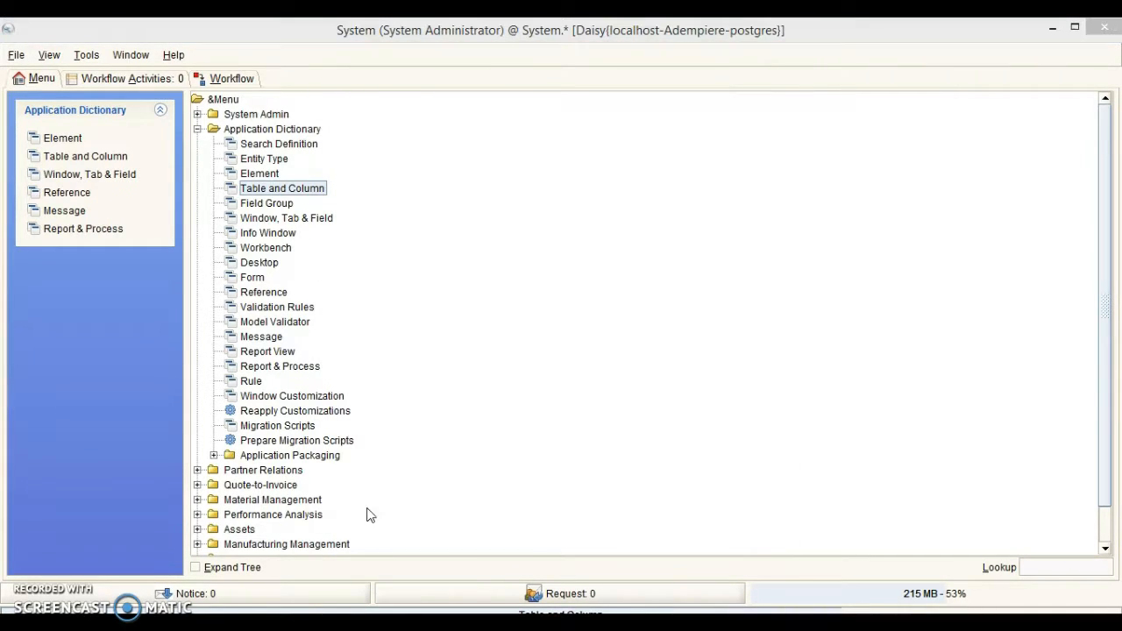
Step: Enter c_mom_participantsline as the DB table name and MOM Participants Detail as the name, description and comment
click(395, 225)
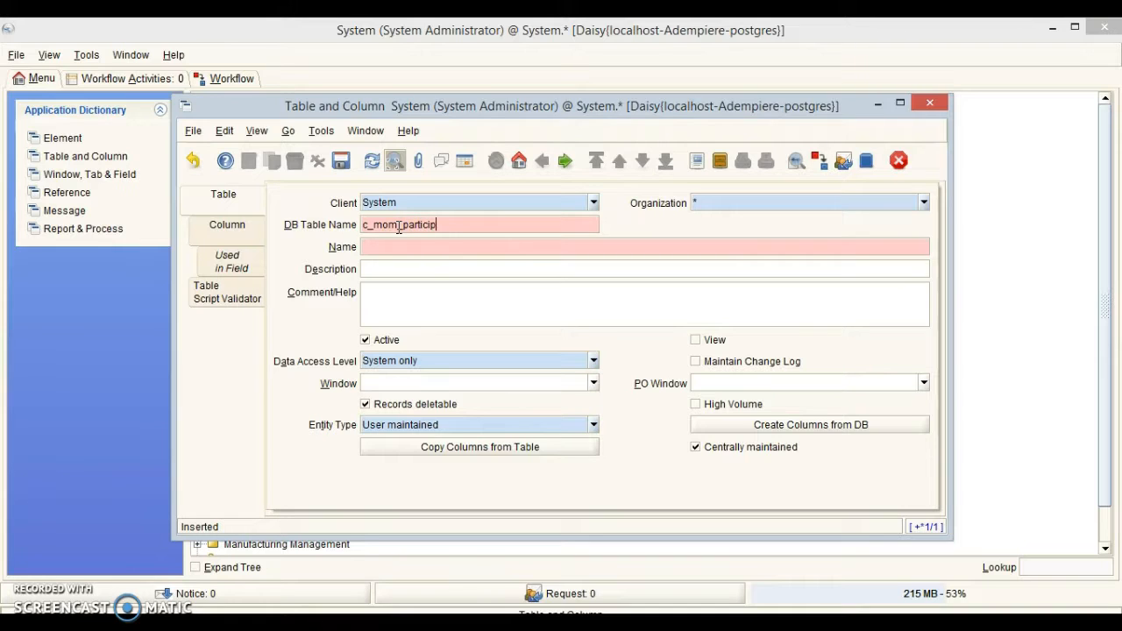
text(e)
key(Tab)
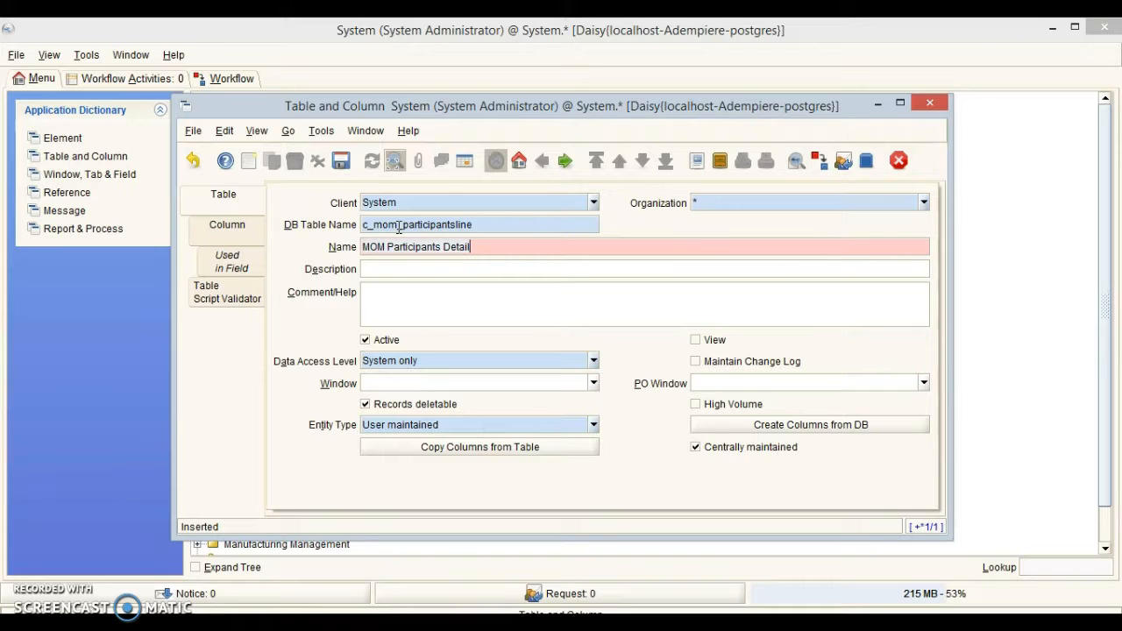
key(Tab)
text(MOM Participants Detail)
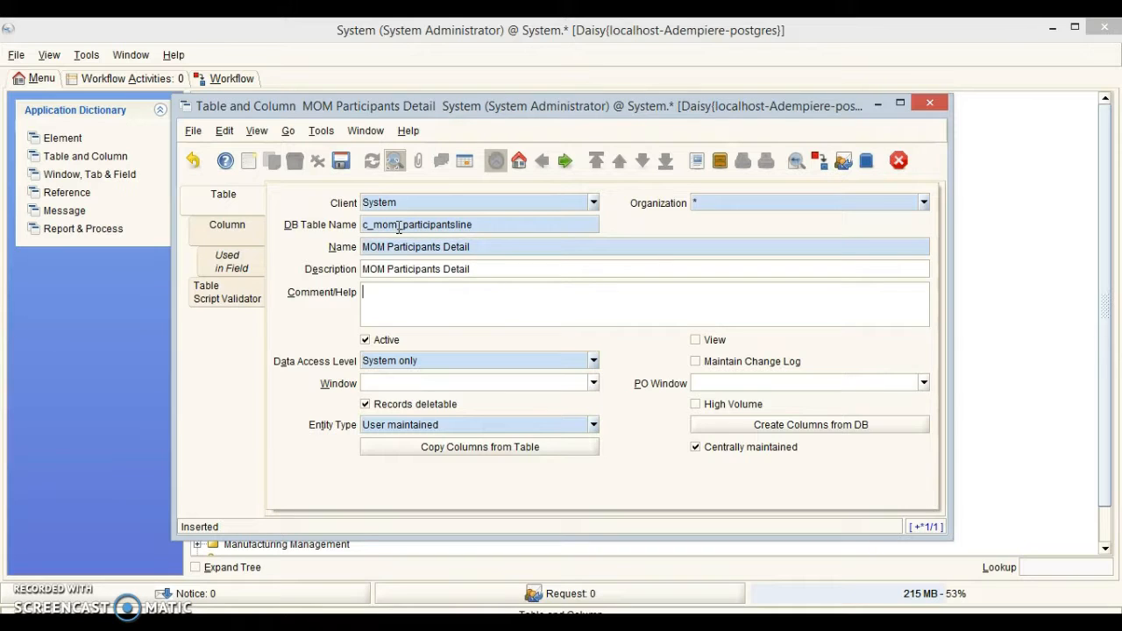
key(Tab)
text(MOM Participants Detail)
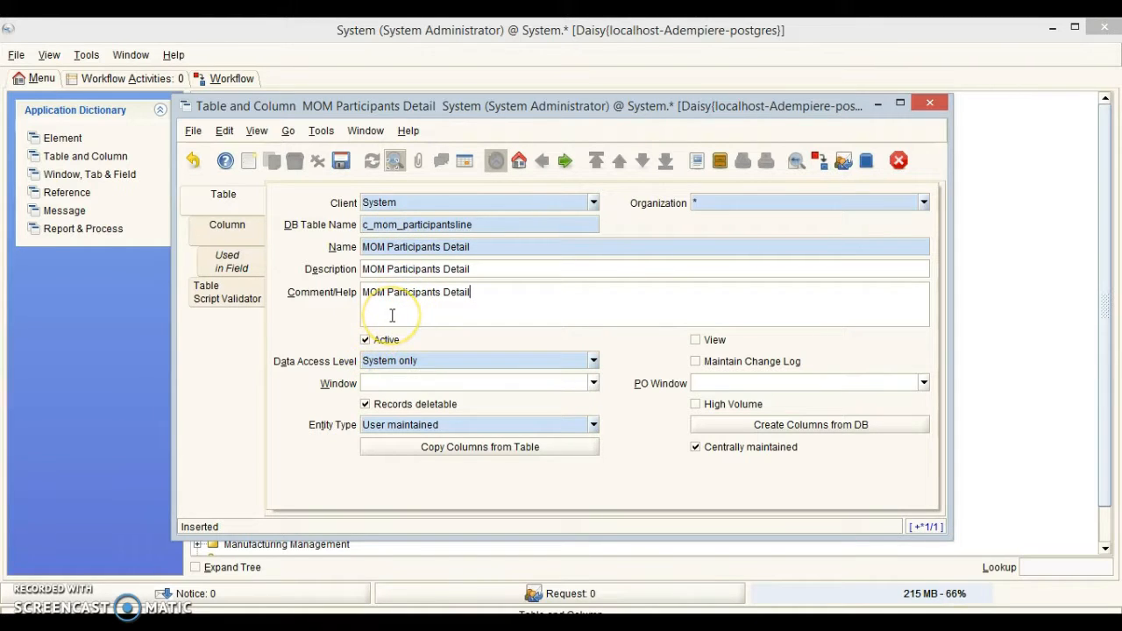
Step: Set the table's data access level to All and save the record
click(593, 362)
click(570, 377)
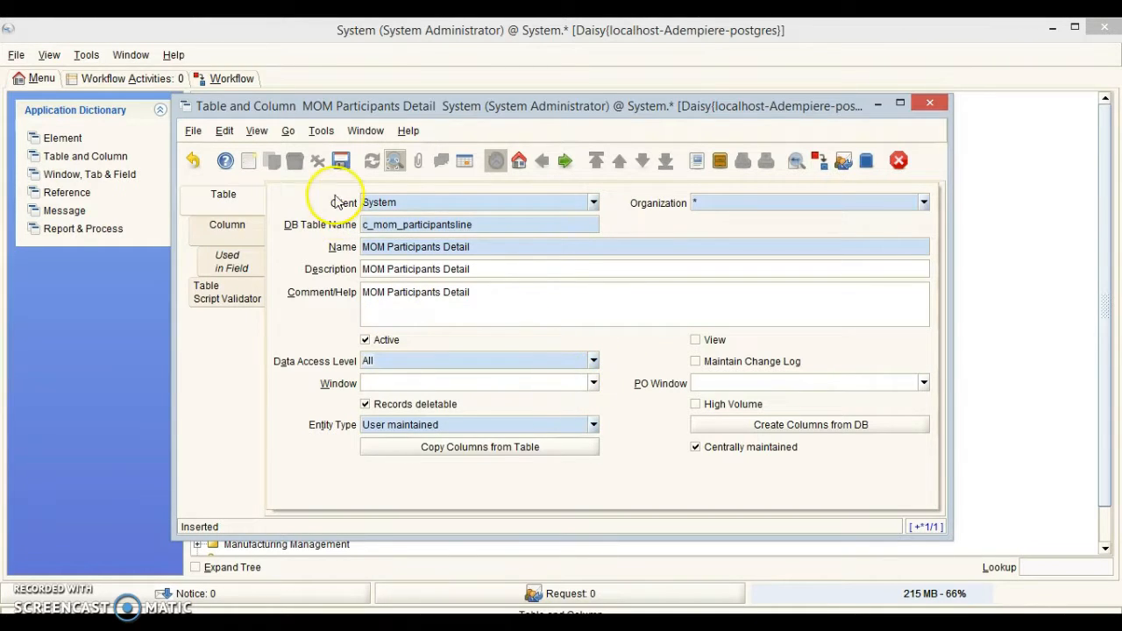
click(341, 162)
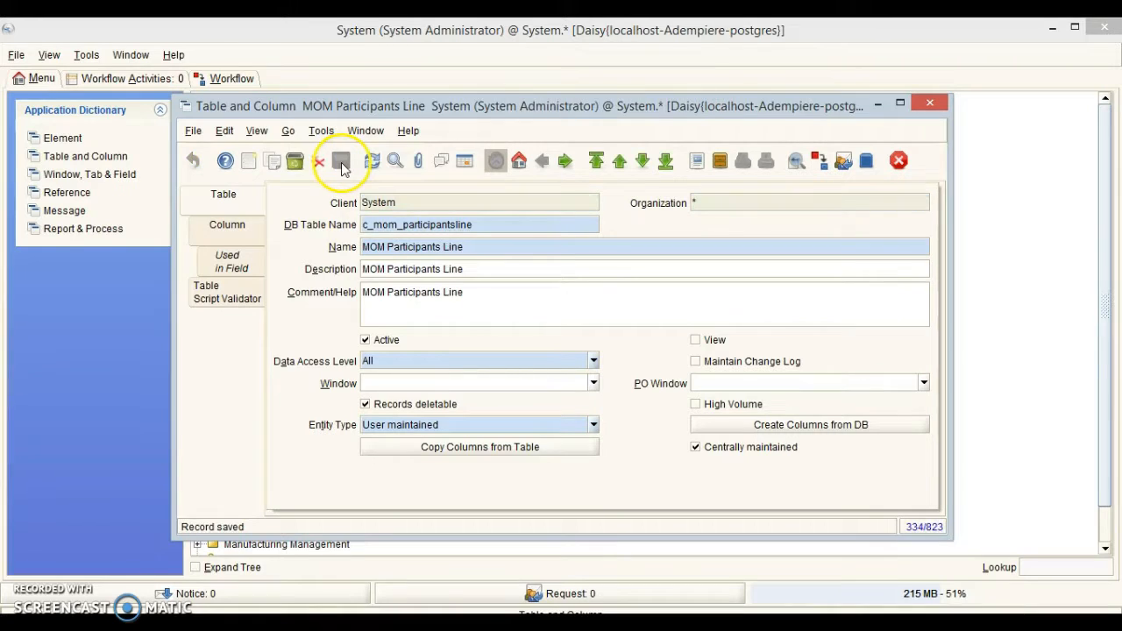
Step: Create the dictionary columns for c_mom_participantsline from the database with the User maintained entity type
click(809, 426)
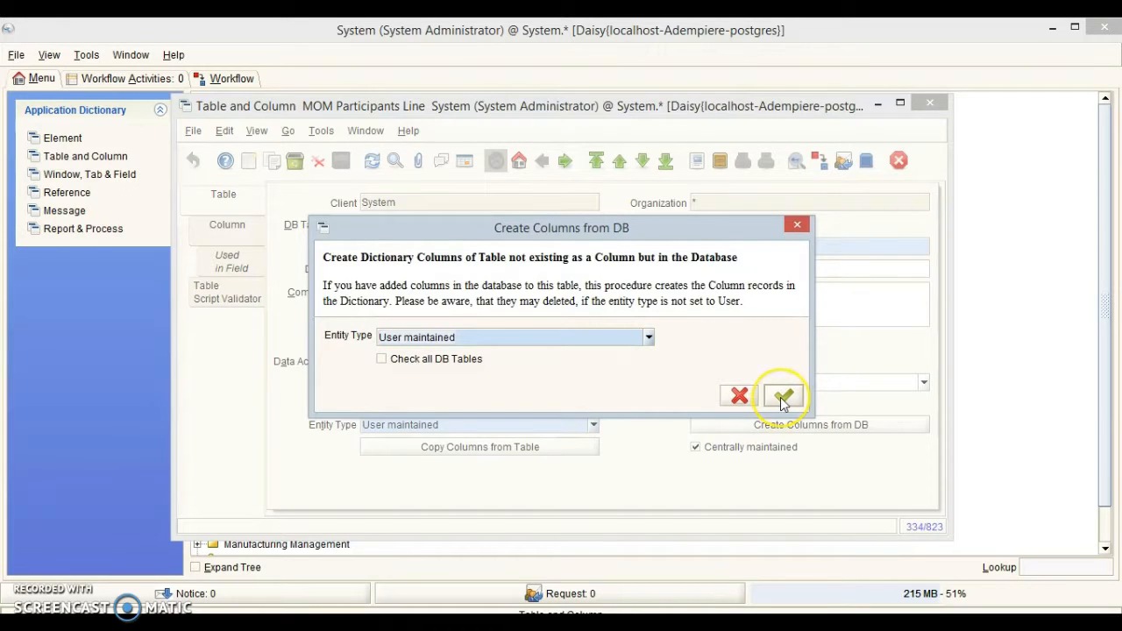
click(780, 397)
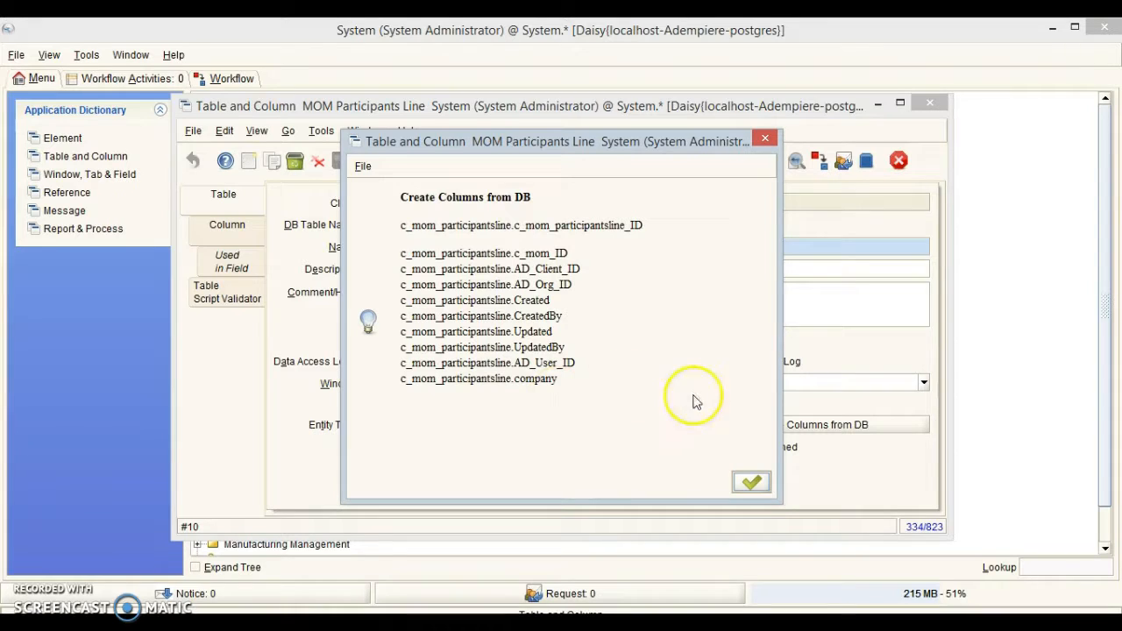
click(750, 484)
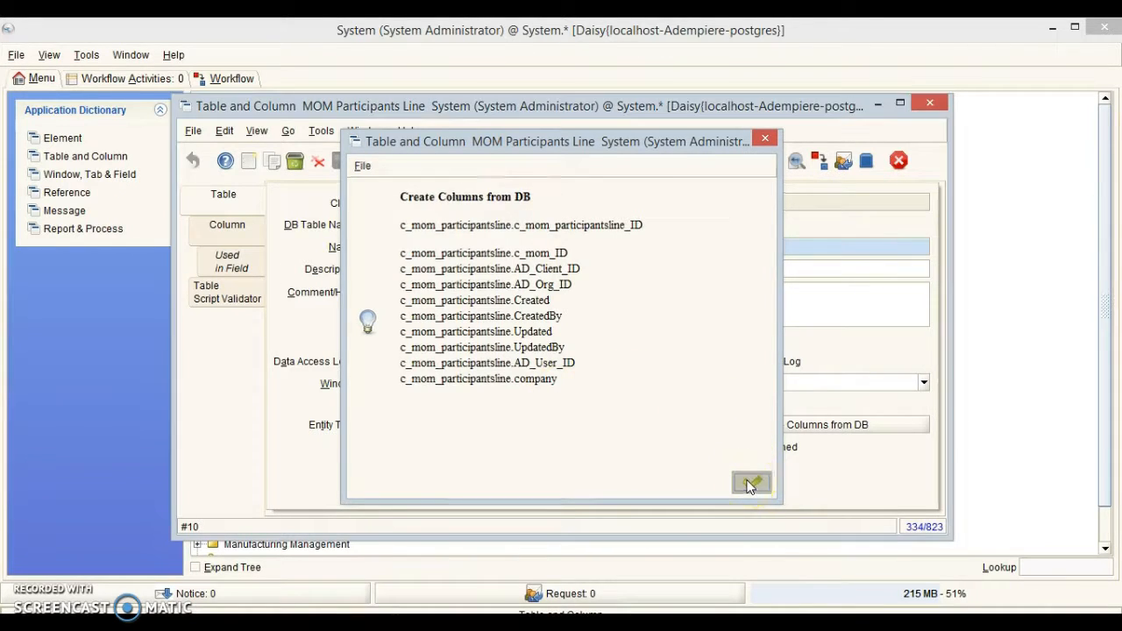
Step: Open the AD_User_ID column record of c_mom_participantsline and set its reference to Search
click(227, 224)
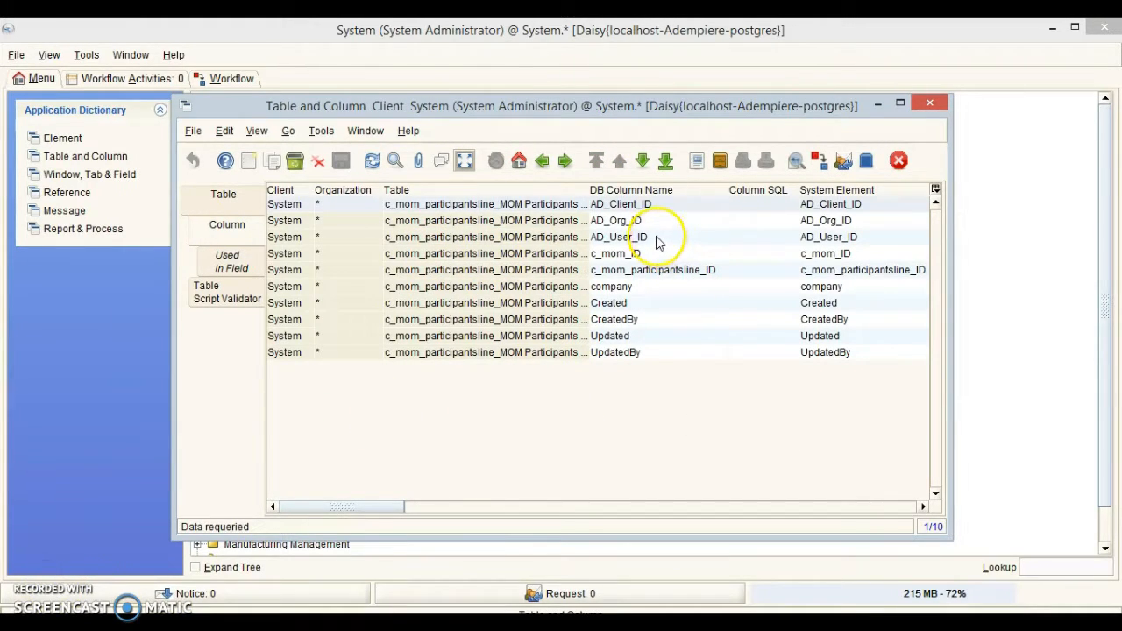
click(658, 238)
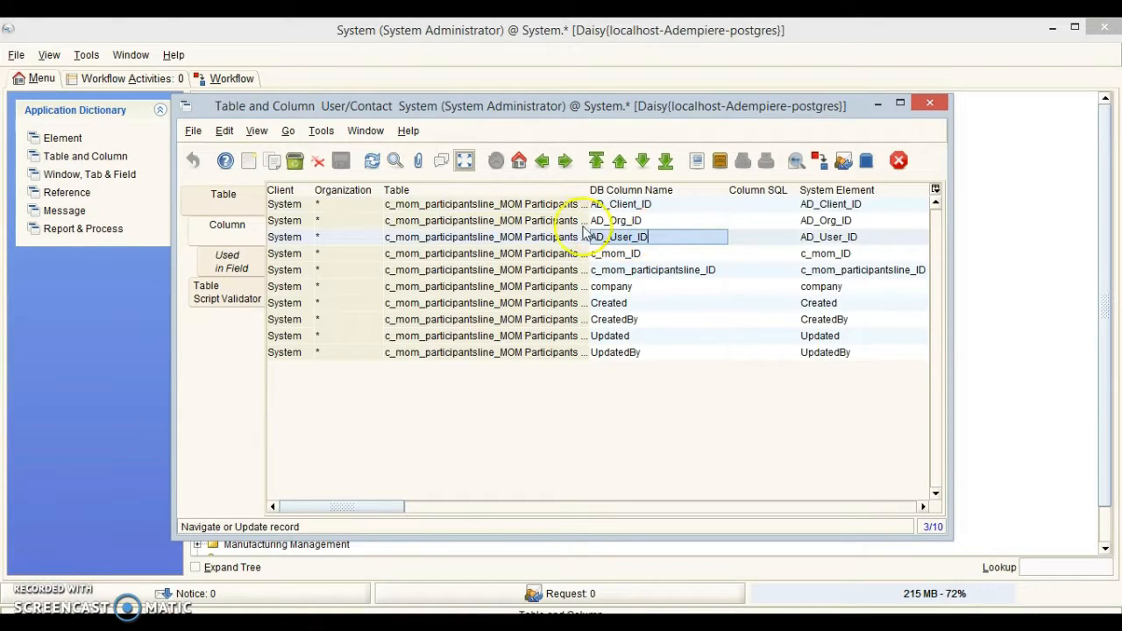
click(465, 162)
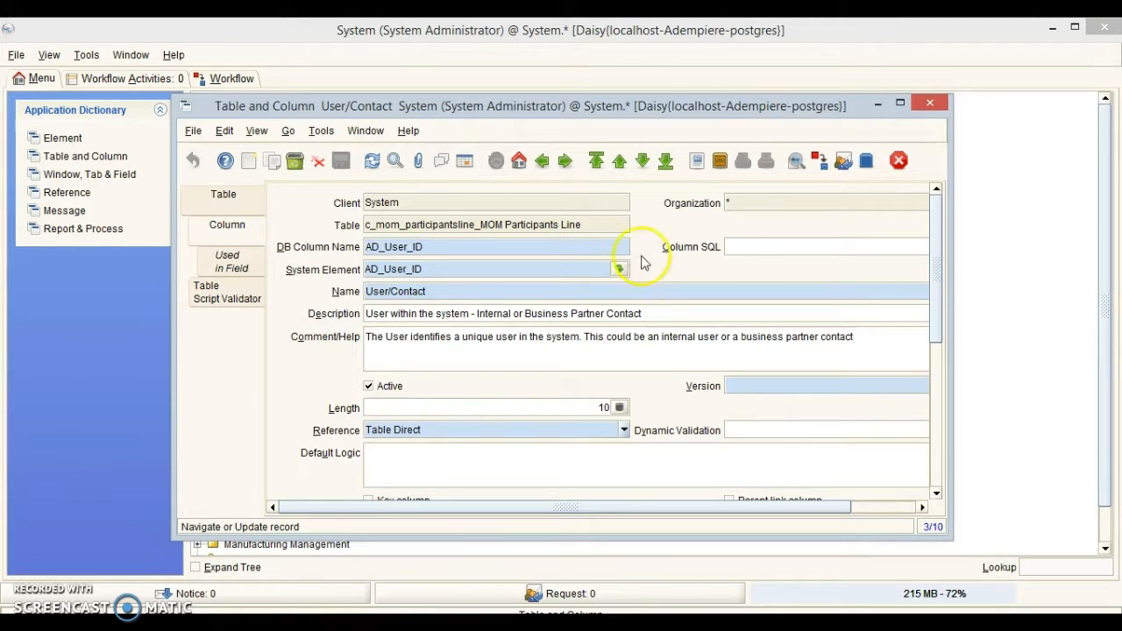
drag(935, 324, 936, 399)
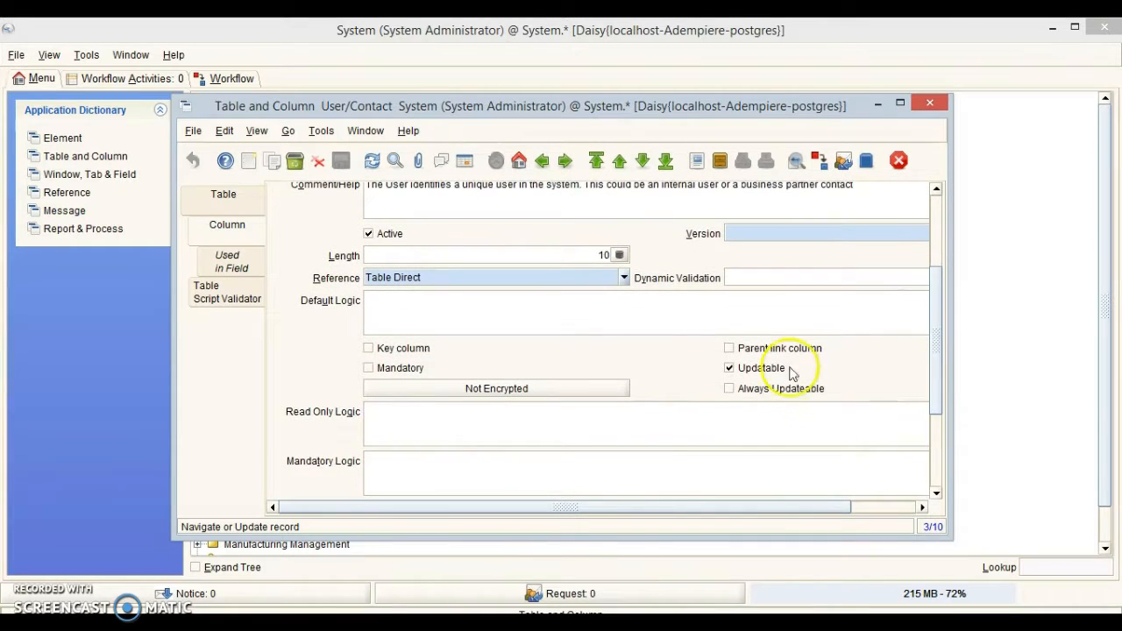
click(624, 279)
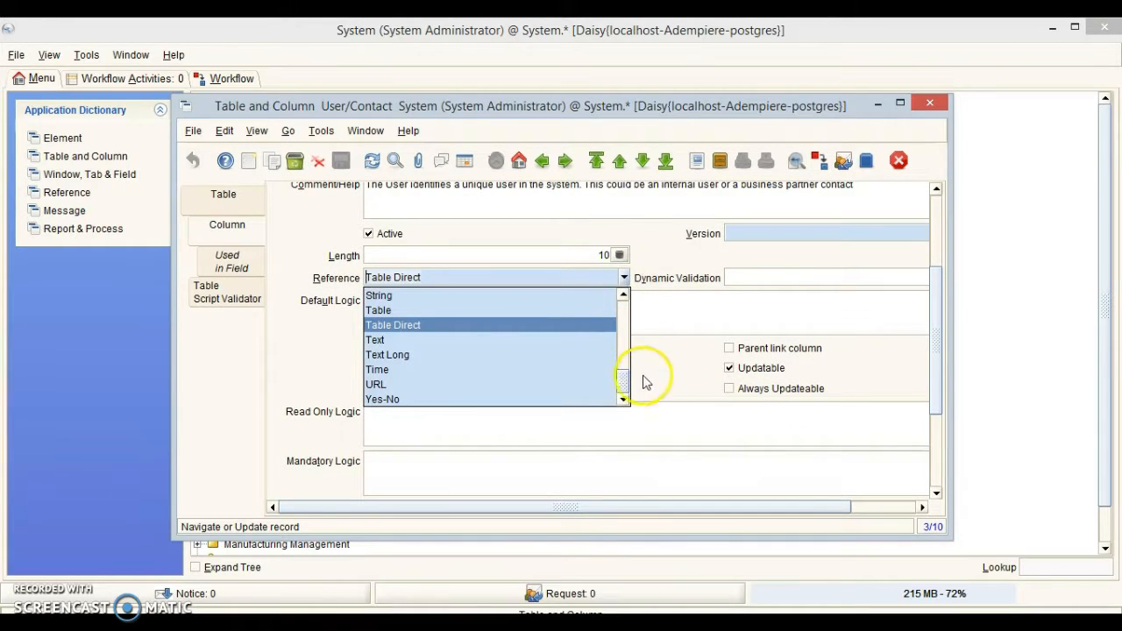
scroll(624, 375, up, 1)
scroll(624, 375, up, 1)
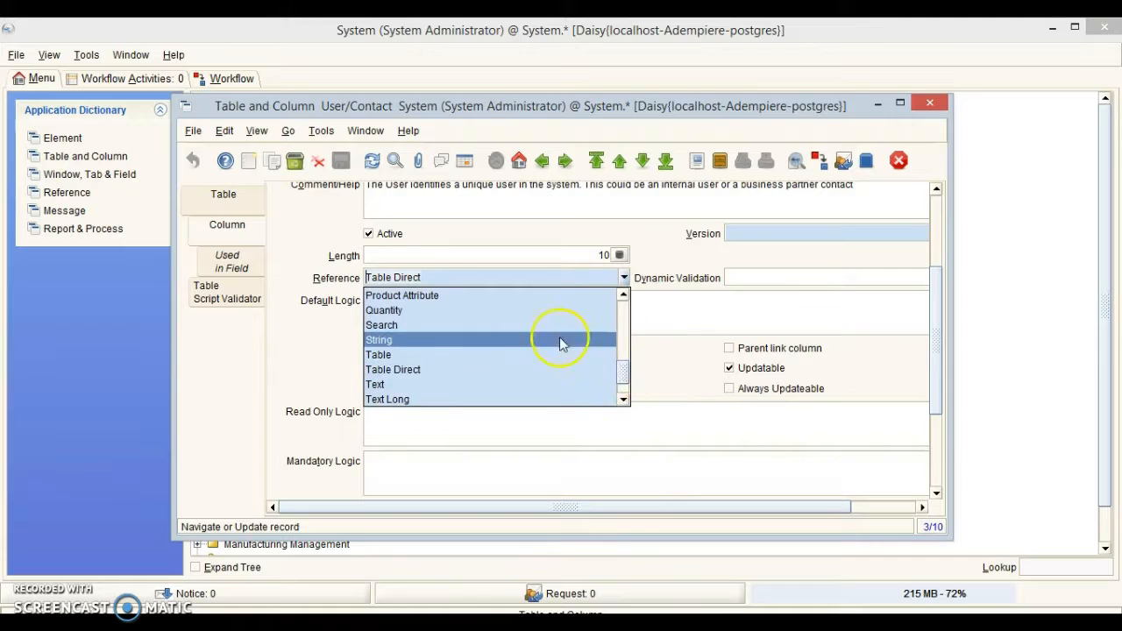
click(531, 325)
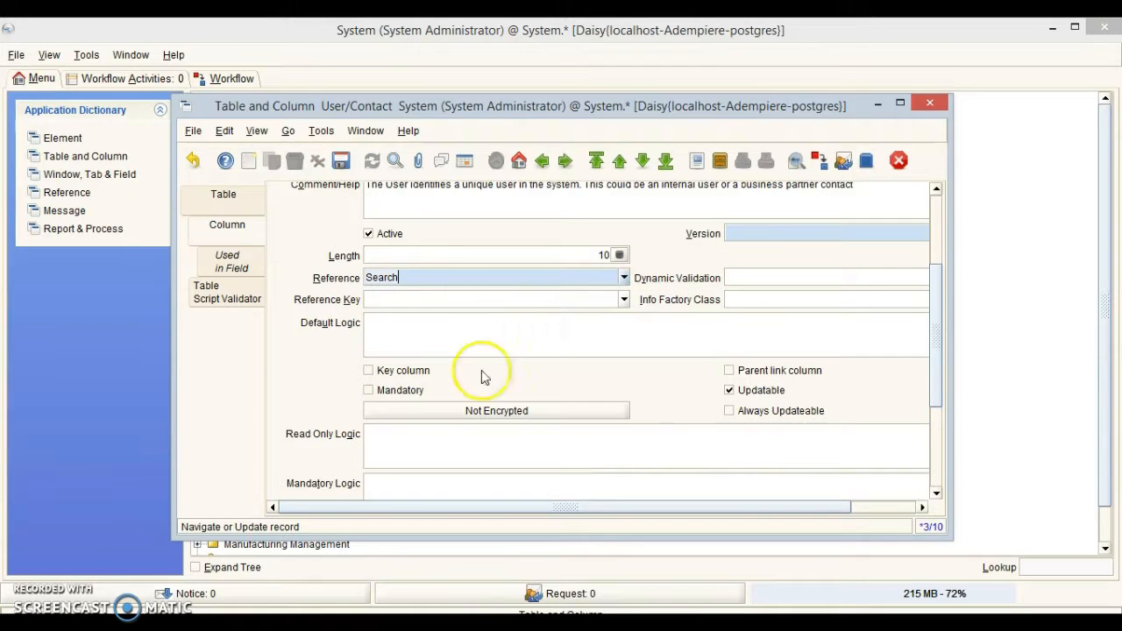
Step: Set the AD_User_ID column's reference key to AD_User and save the record
click(623, 300)
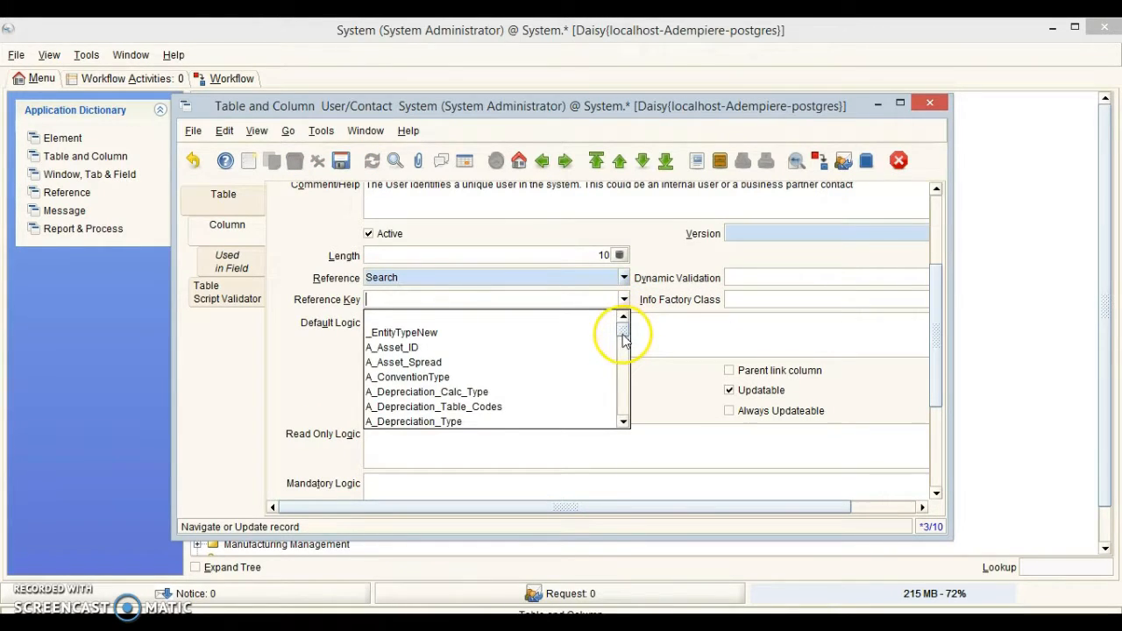
text(AD)
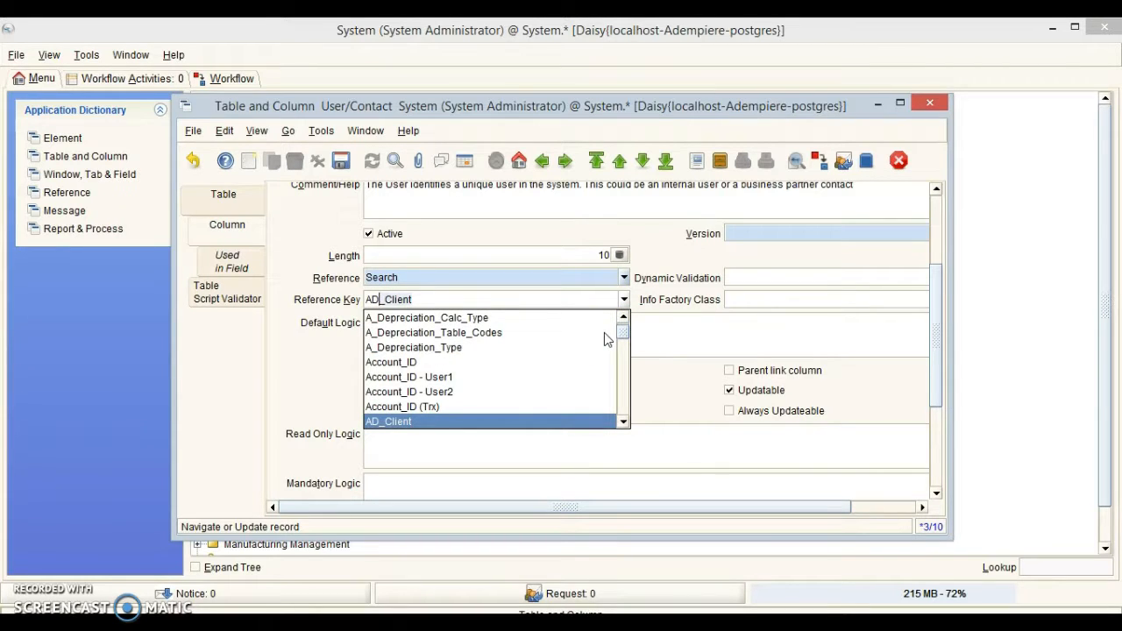
text(_User)
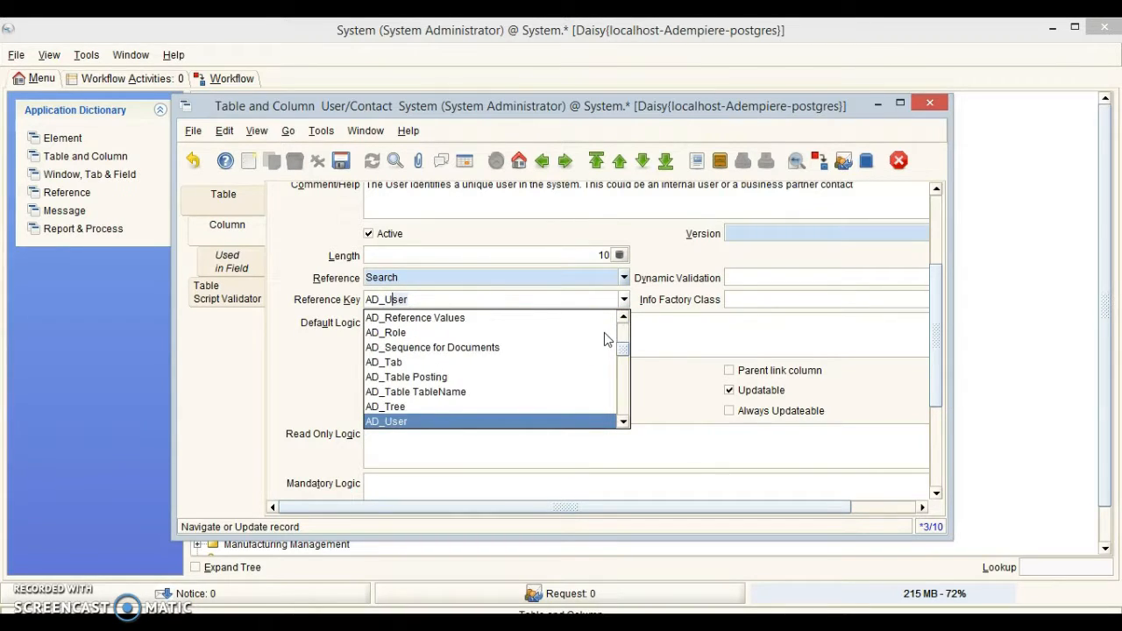
click(441, 422)
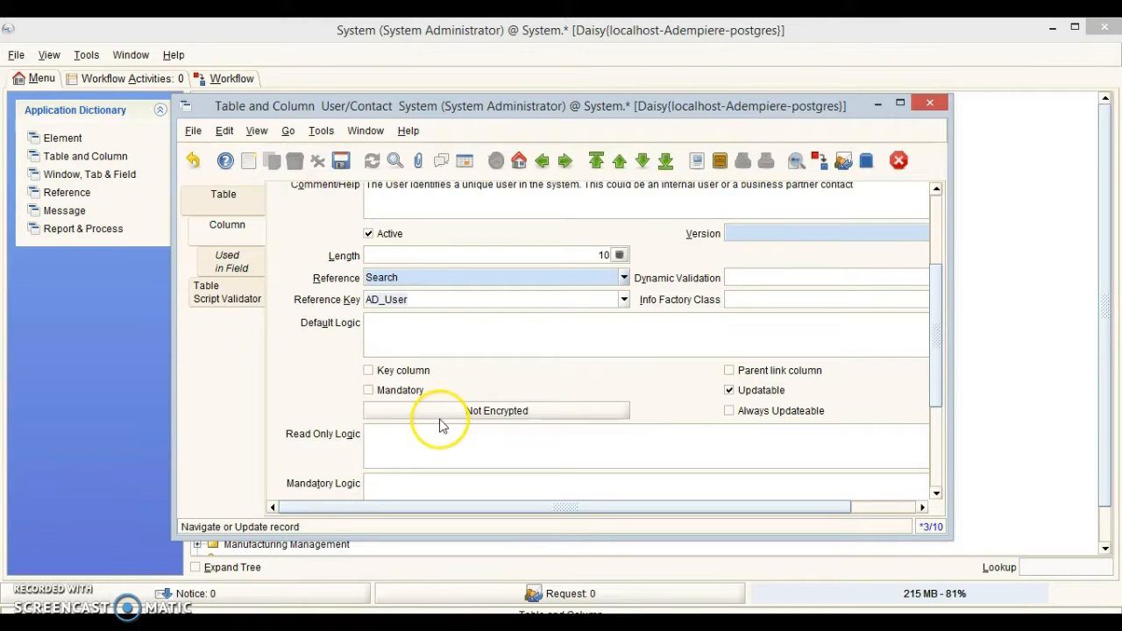
click(341, 161)
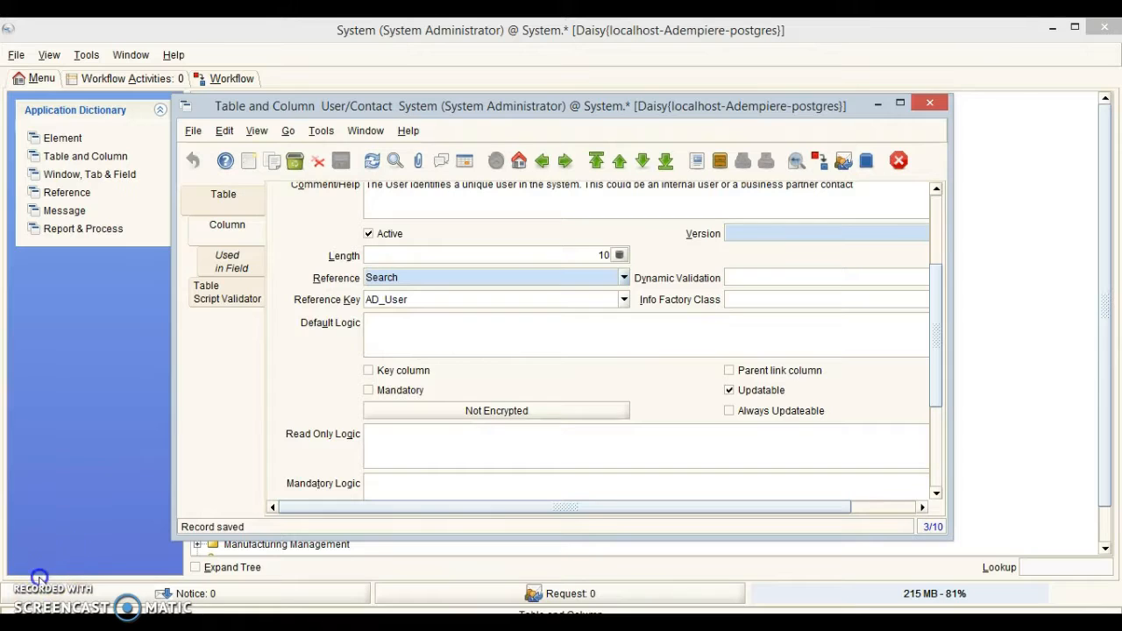
Step: Close Table and Column, open the Minutes of Meeting record in Window, Tab & Field, and show its tabs
click(930, 104)
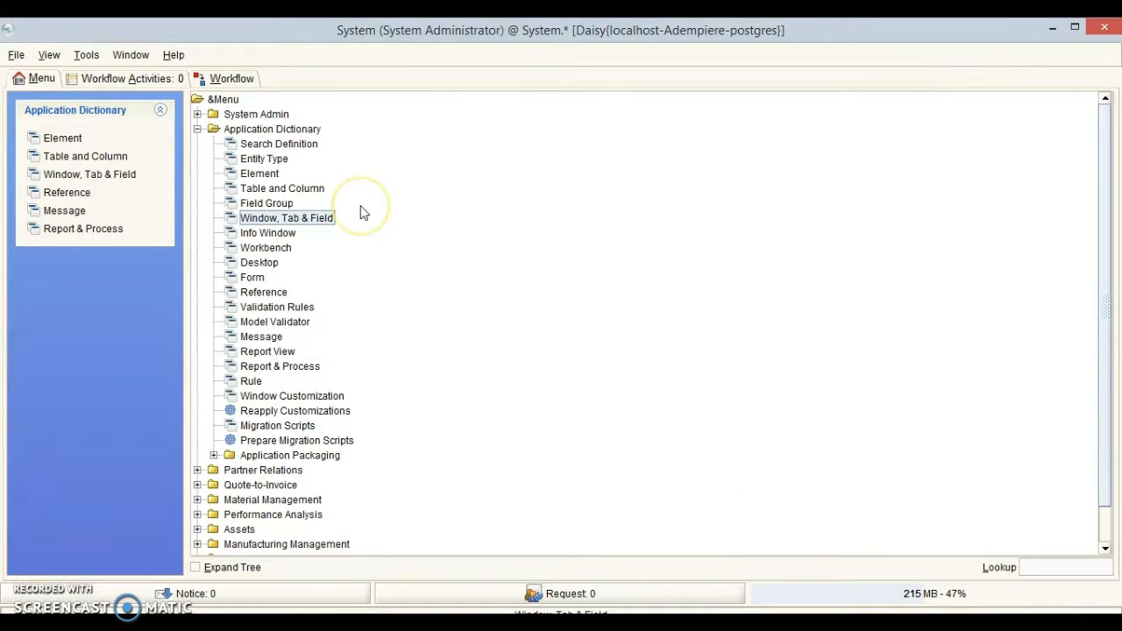
click(316, 223)
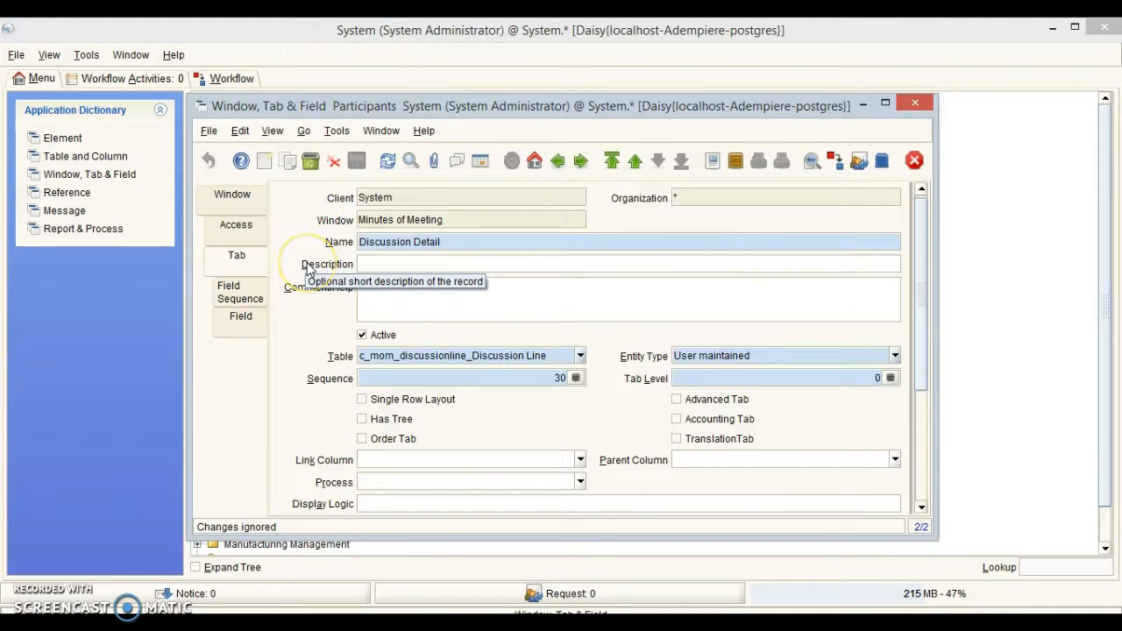
key(F8)
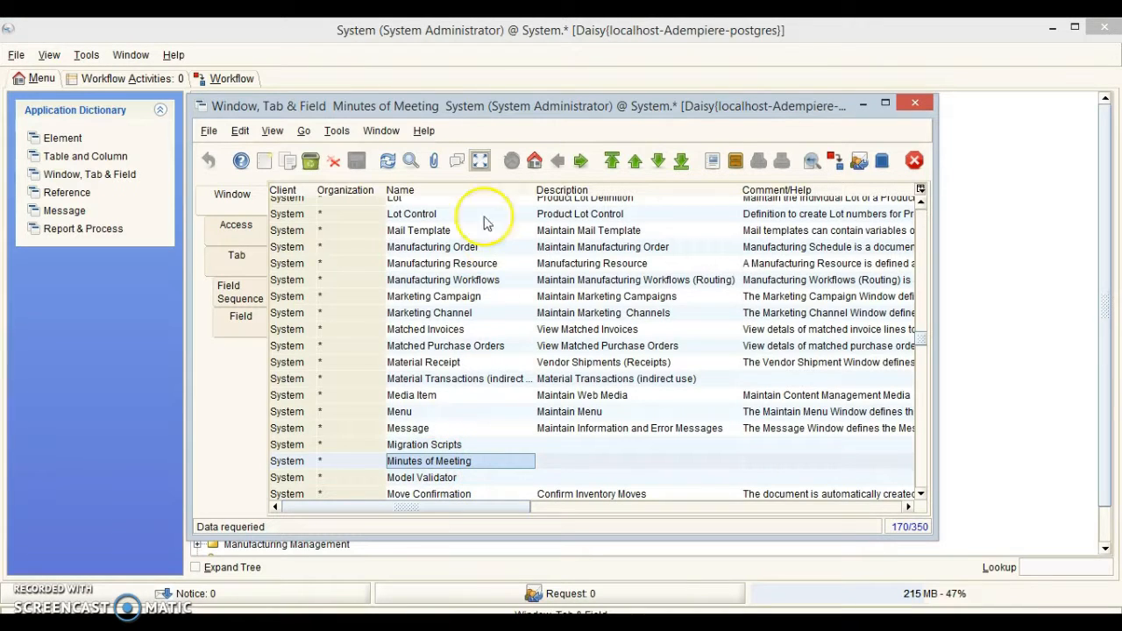
click(480, 161)
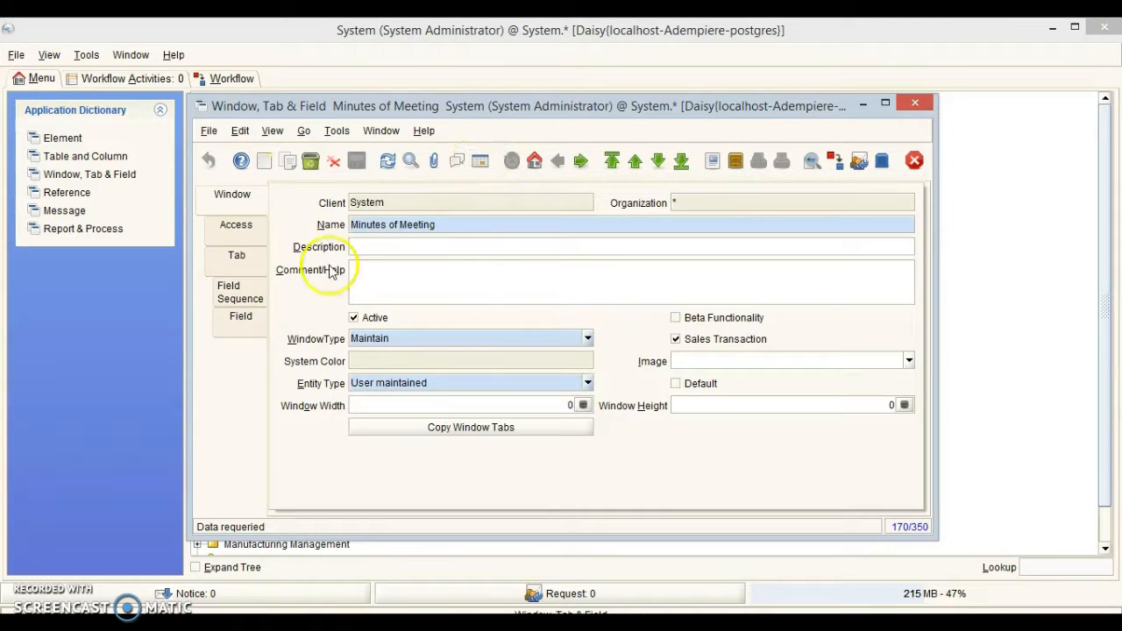
click(240, 269)
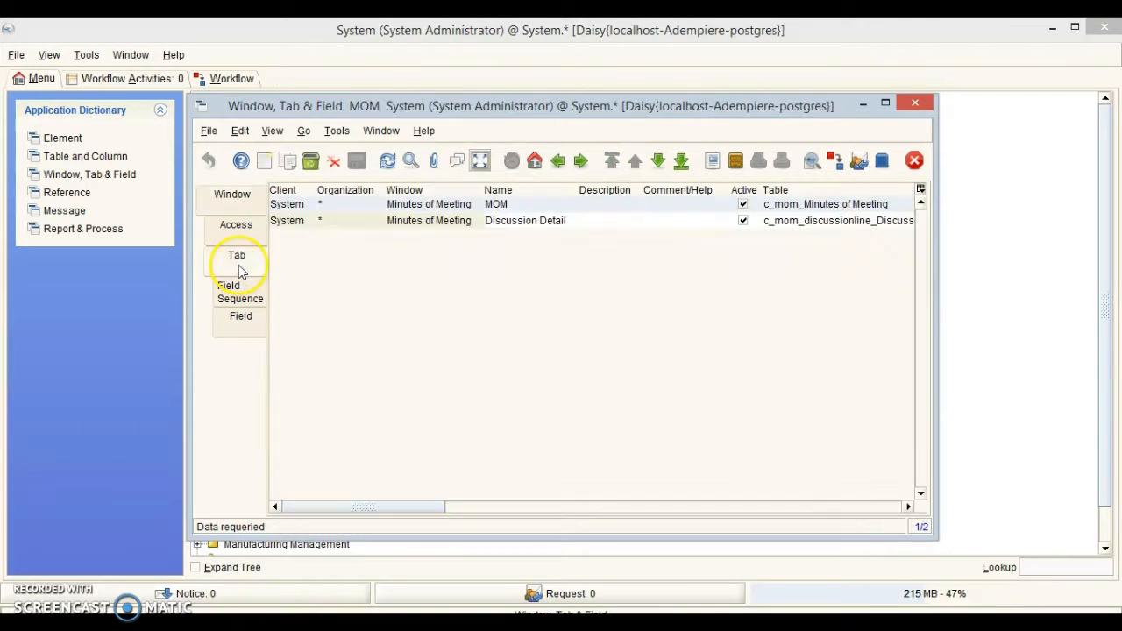
Step: Add a tab named Participants to Minutes of Meeting, with "List of participants" as its description and comment
click(264, 160)
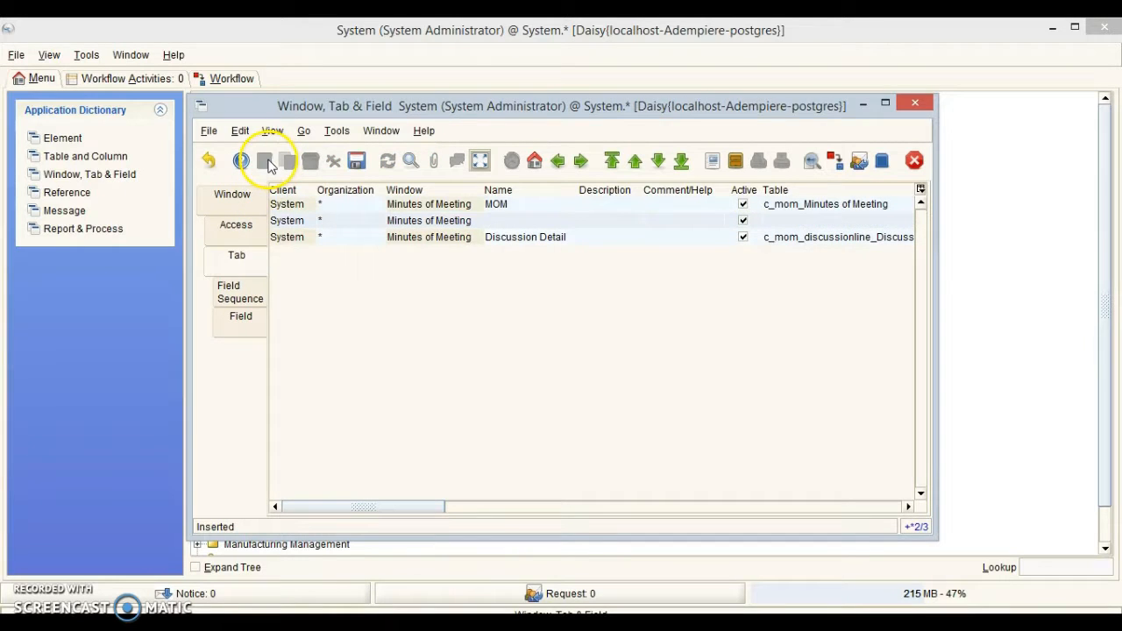
click(480, 161)
text(Participants)
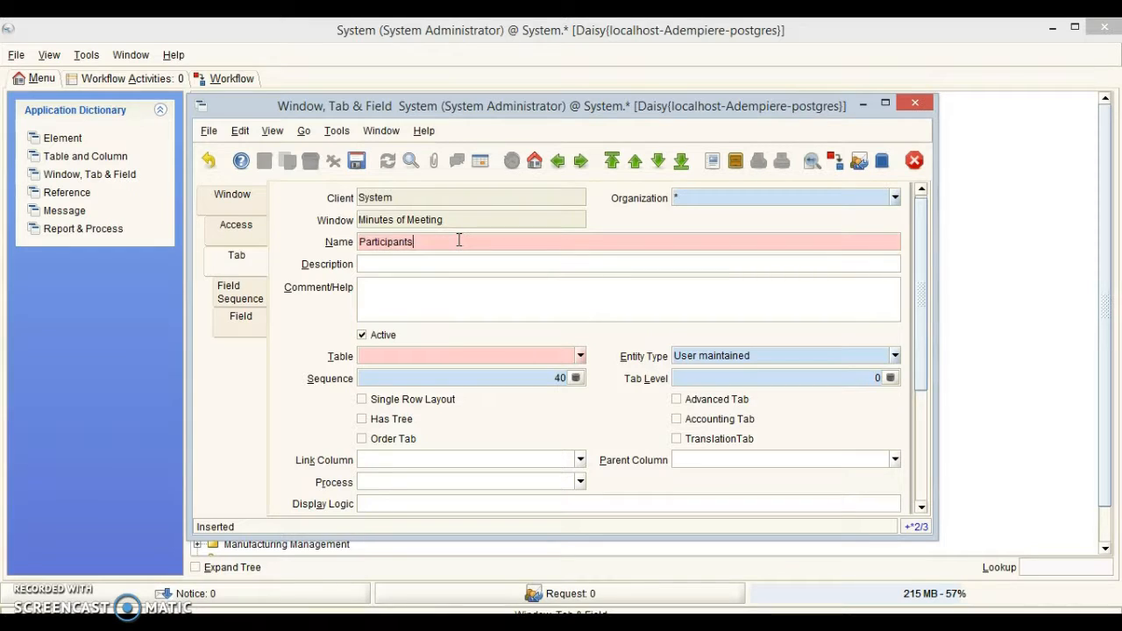
key(Tab)
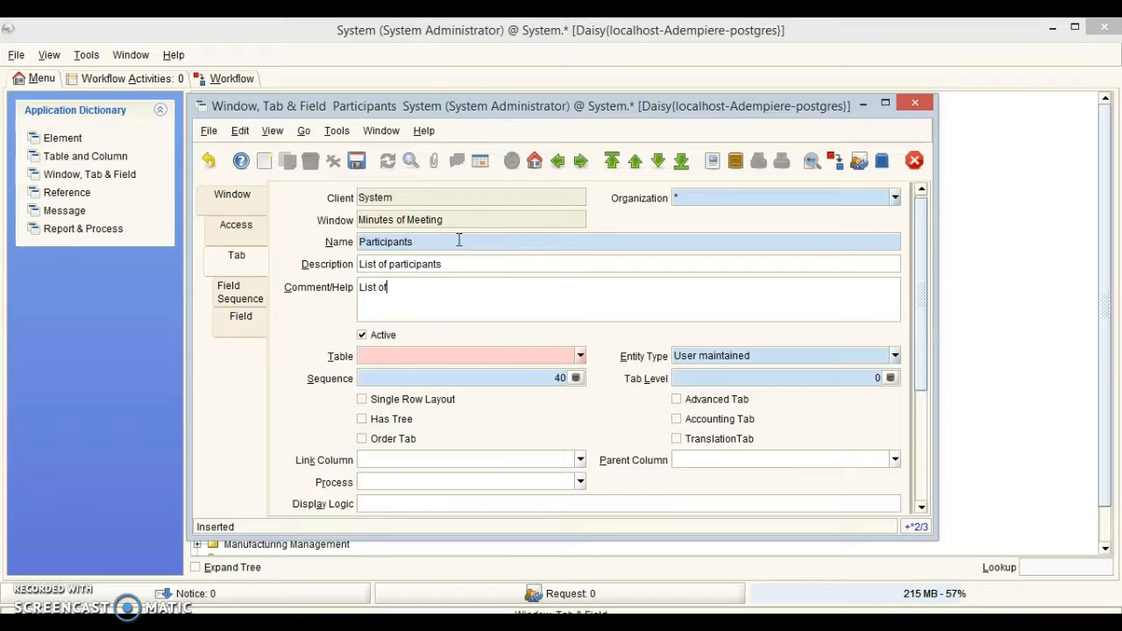
Step: Set the Participants tab's table to c_mom_participantsline_MOM Participants Line
click(379, 355)
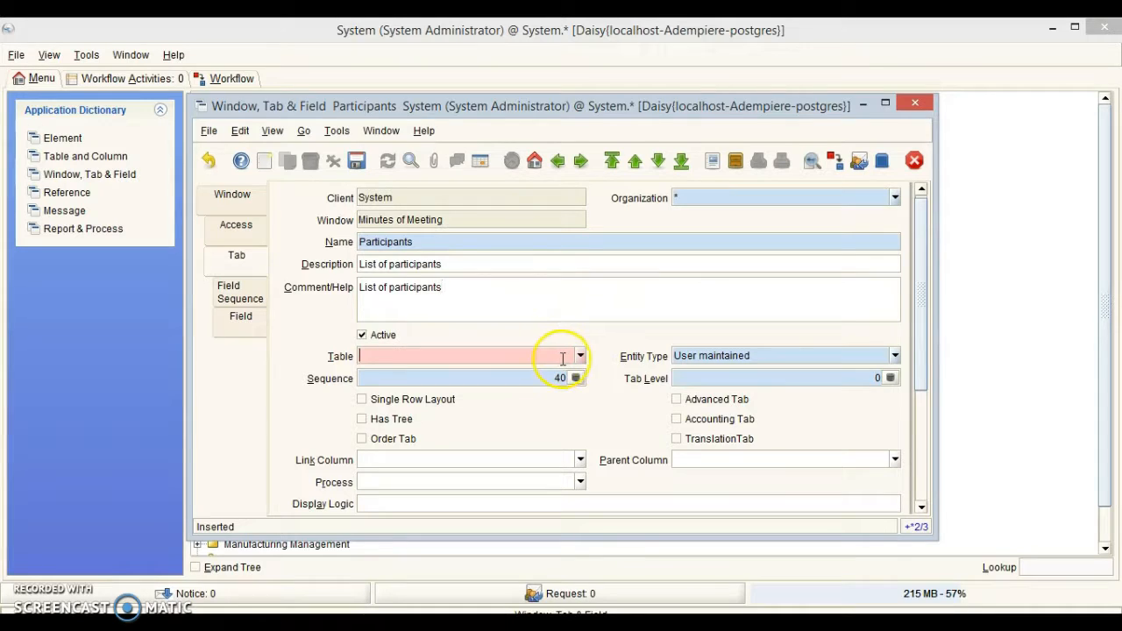
text(c_m)
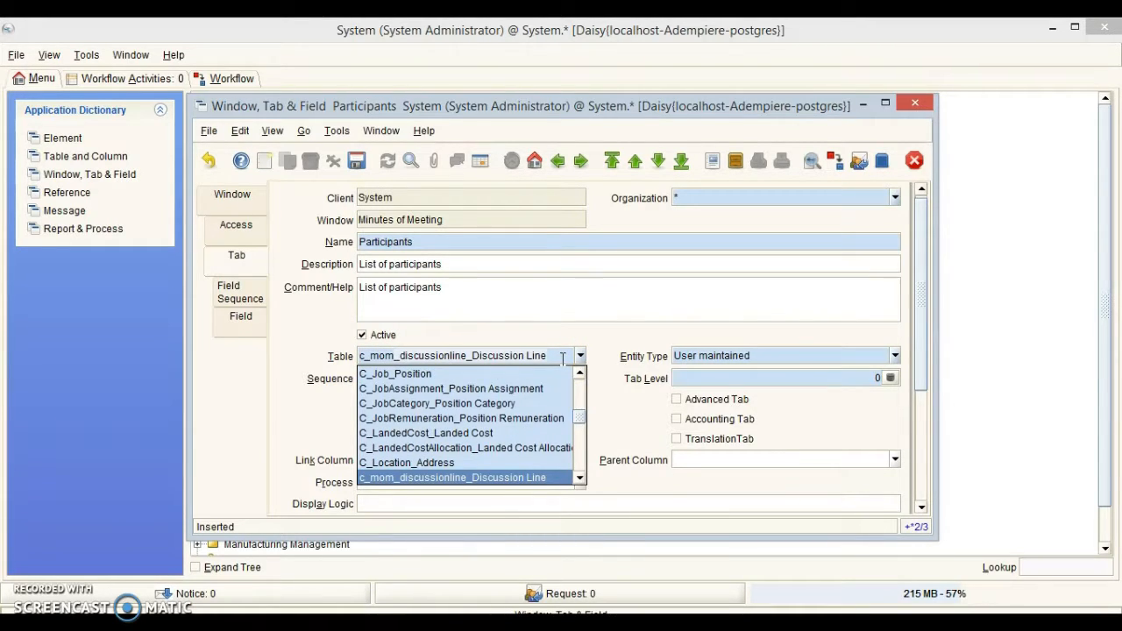
text(om_participant)
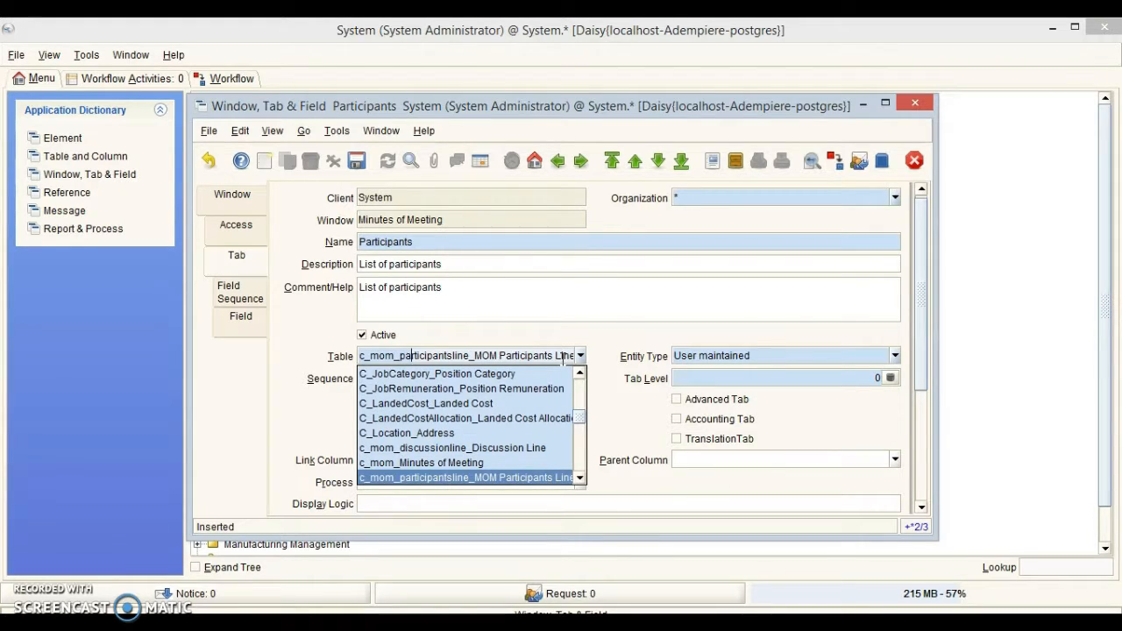
key(Return)
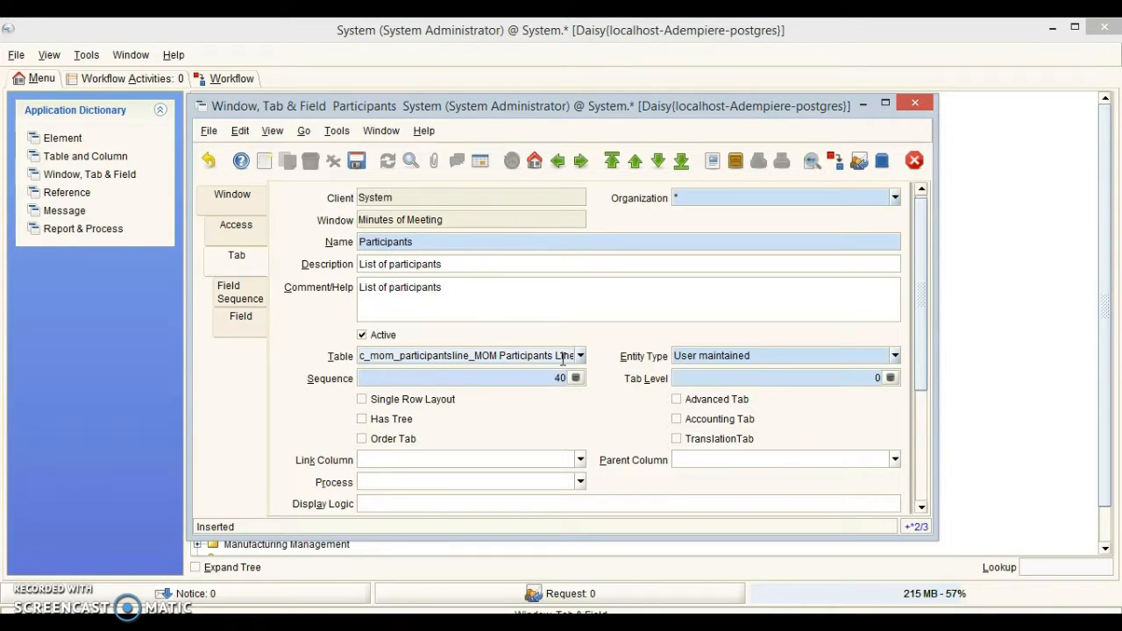
Step: Set the Participants tab's link column to c_mom_ID_Minutes of Meeting Detail and save the record
click(566, 459)
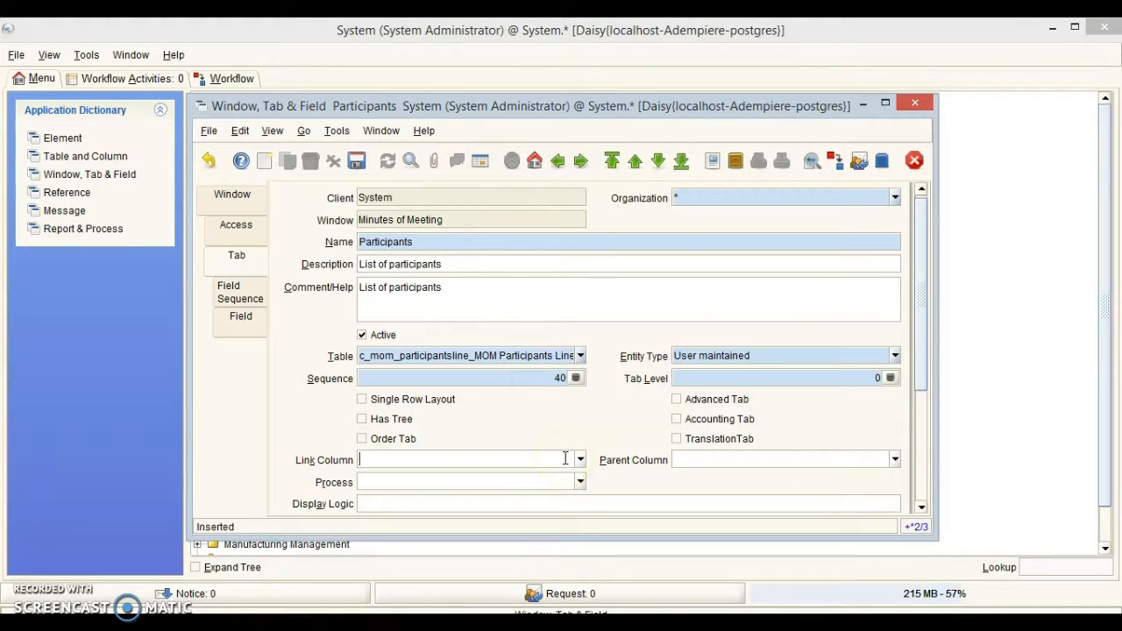
text(c)
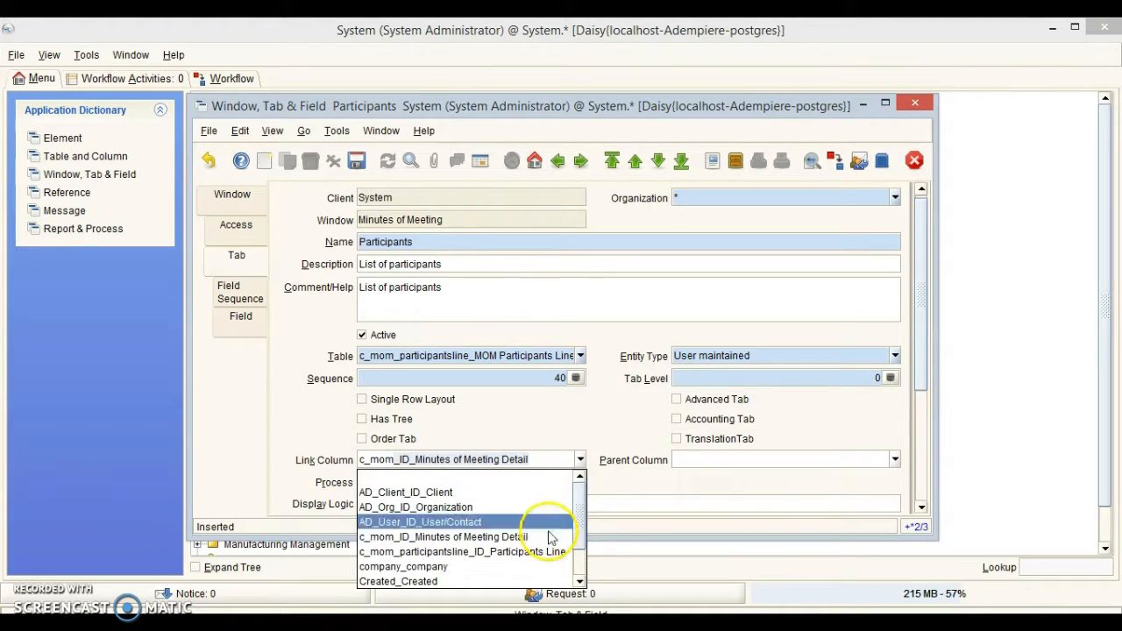
click(521, 538)
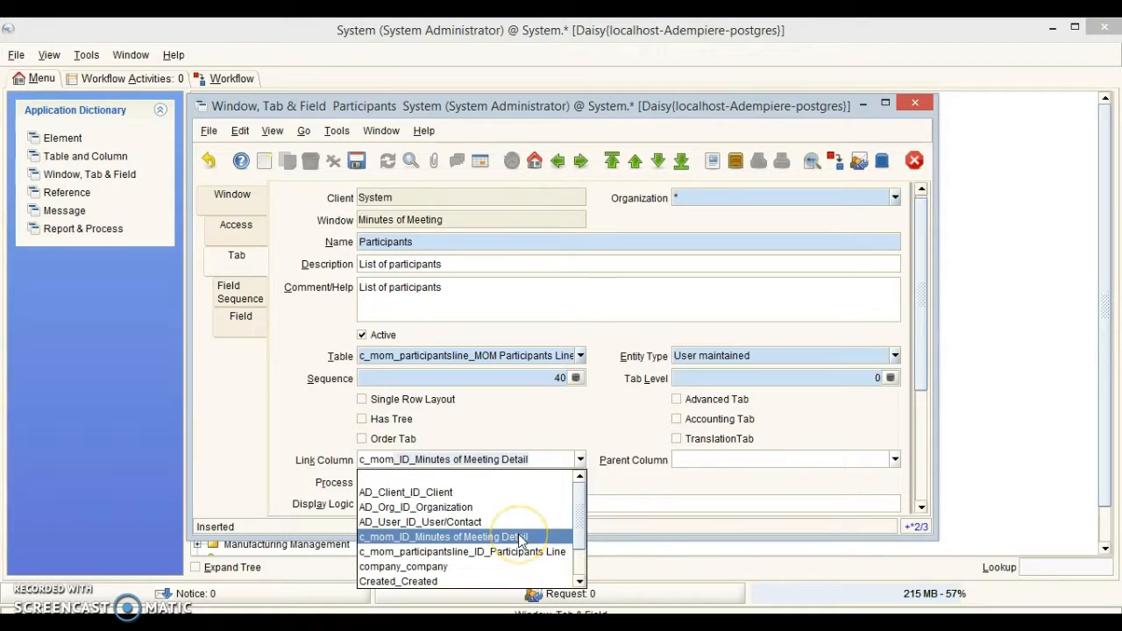
click(521, 539)
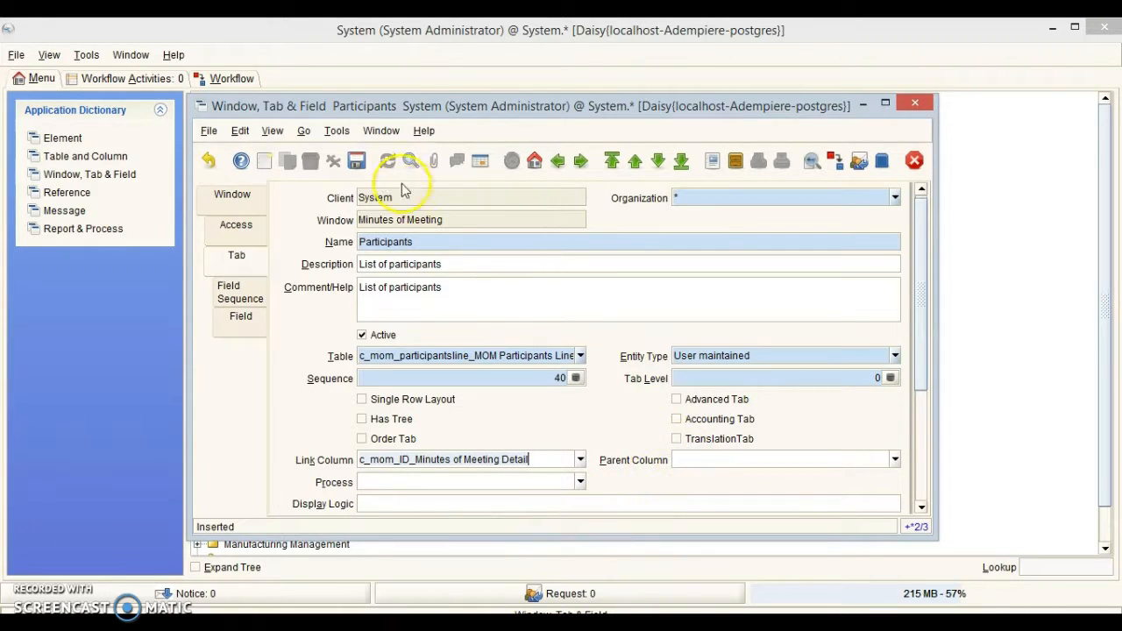
click(358, 161)
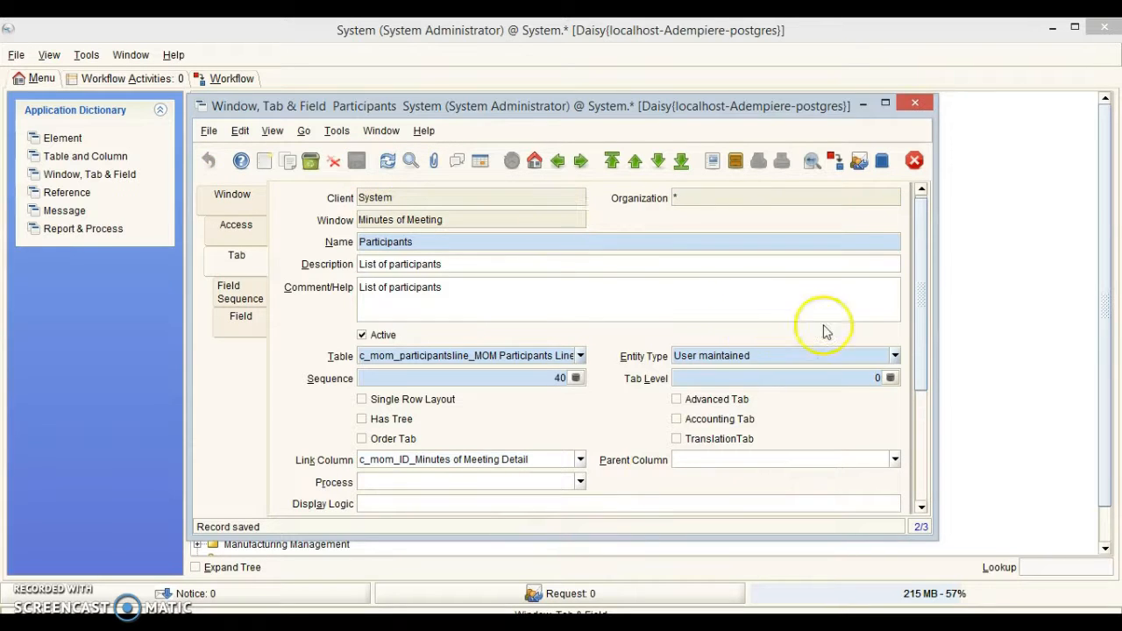
Step: Create the missing fields of the Participants tab from its table columns
drag(928, 309, 923, 463)
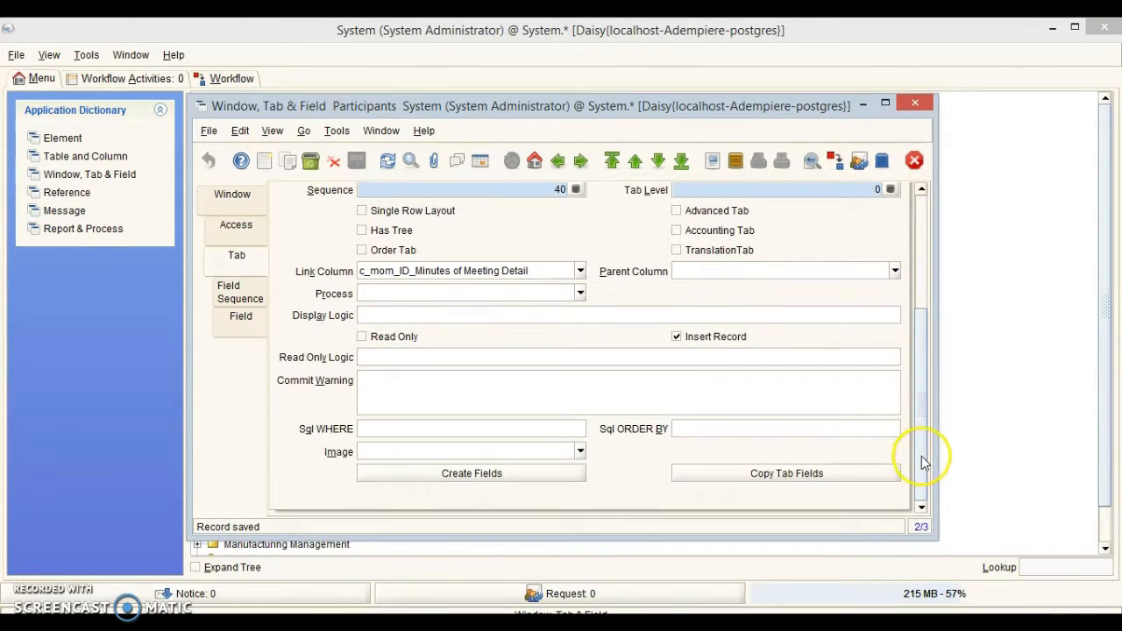
click(471, 479)
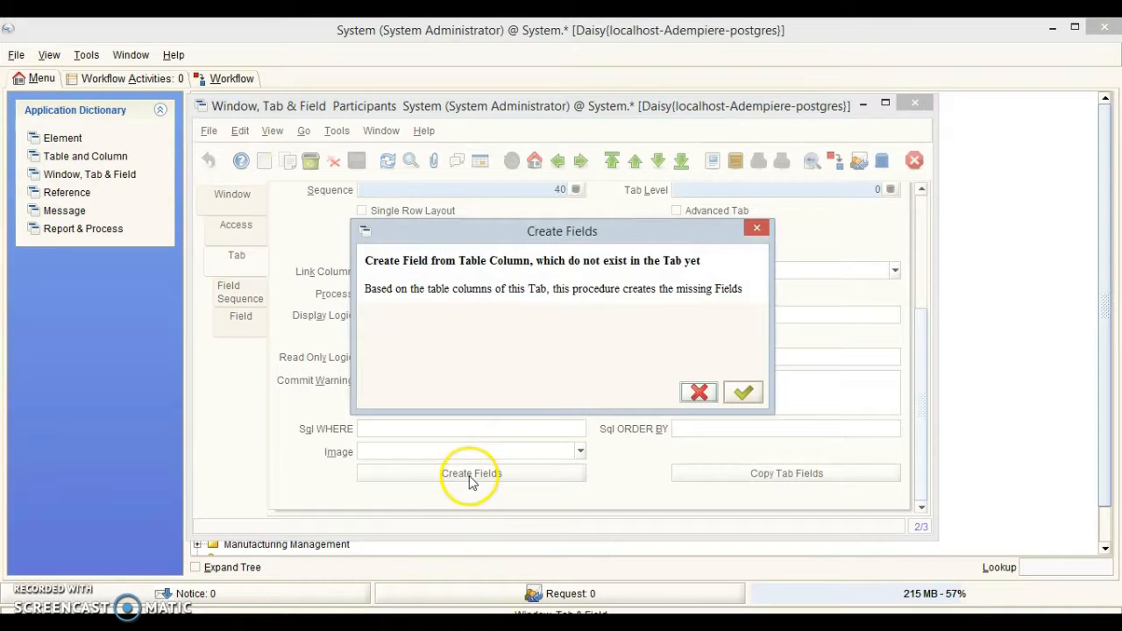
click(745, 393)
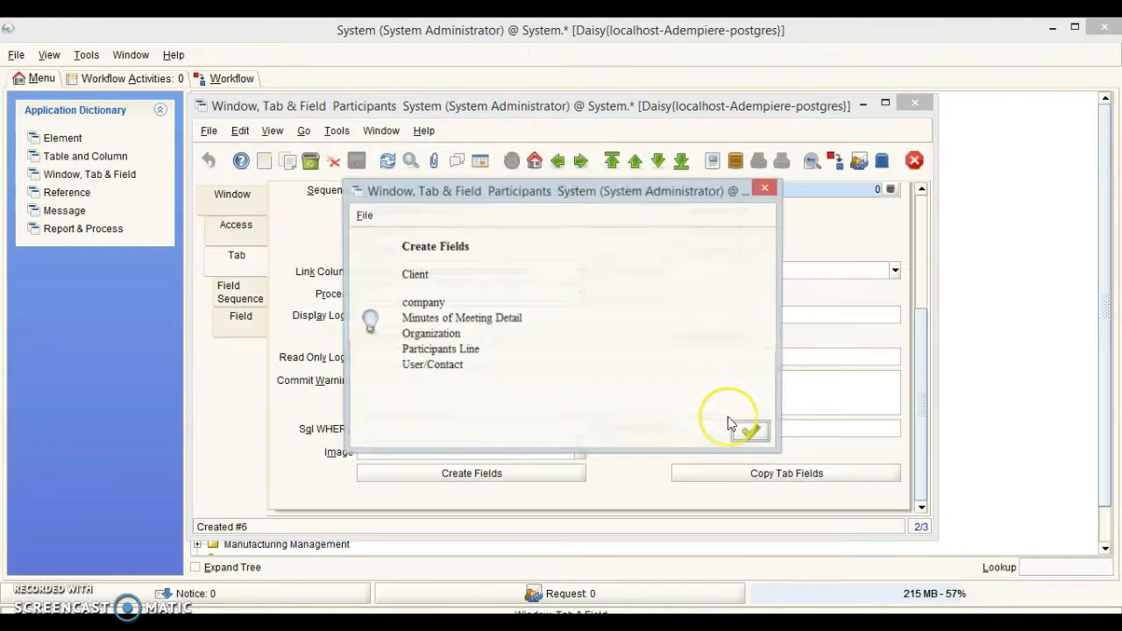
click(747, 436)
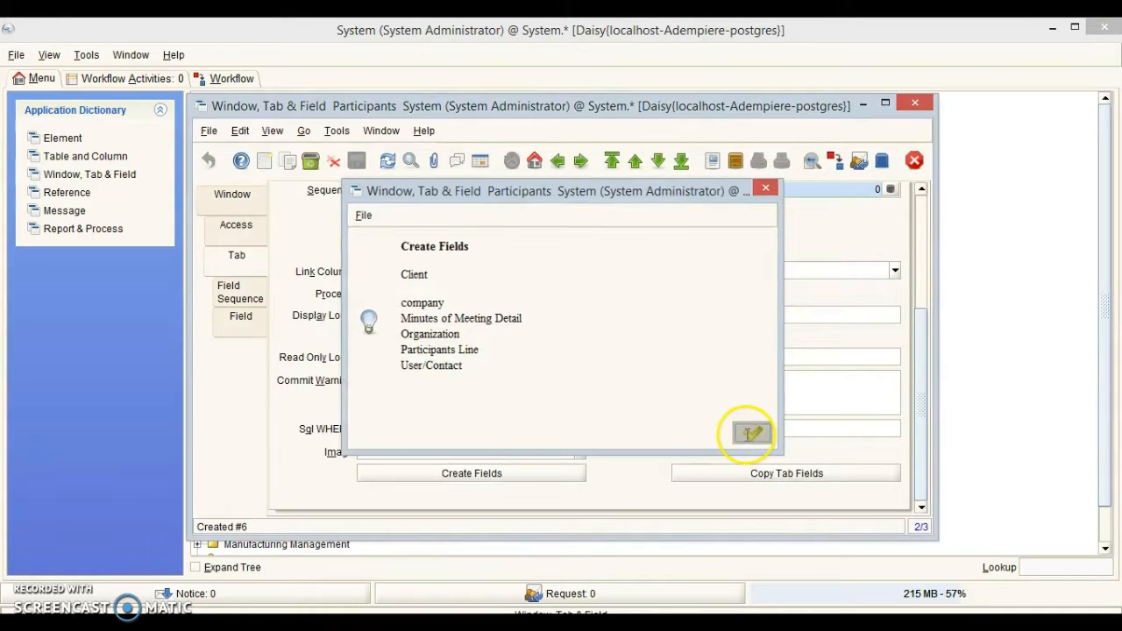
Step: Order the Participants fields as Client, Organization, Minutes of Meeting Detail, User/Contact, company, and save the sequence
click(242, 294)
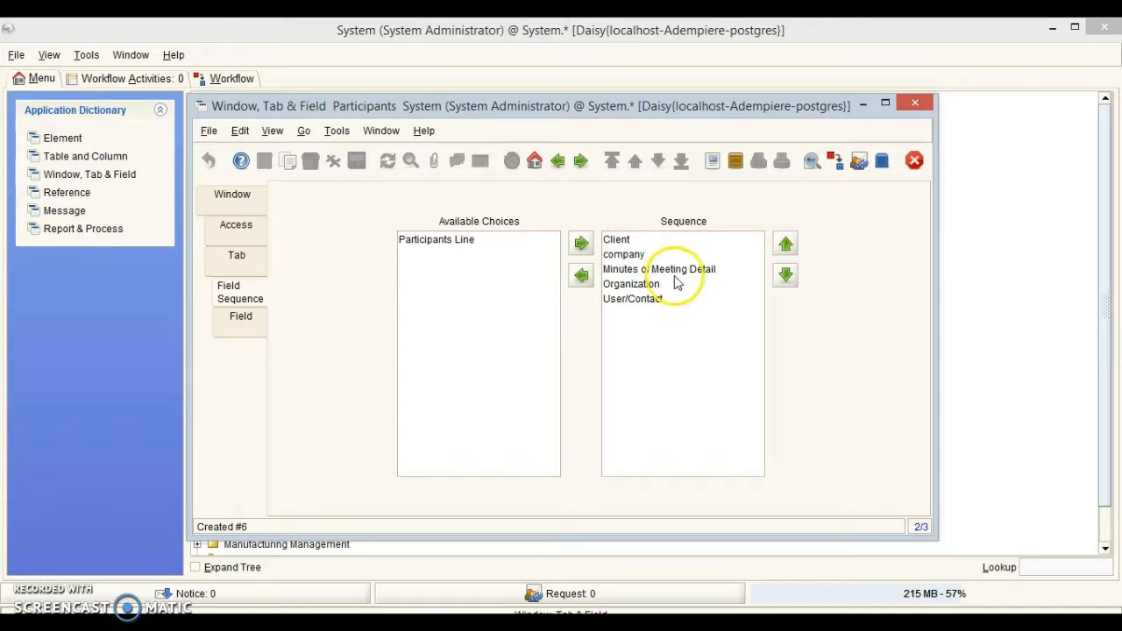
drag(627, 293, 622, 252)
mouse_move(650, 287)
mouse_down()
mouse_move(632, 265)
mouse_move(640, 285)
mouse_up()
click(643, 296)
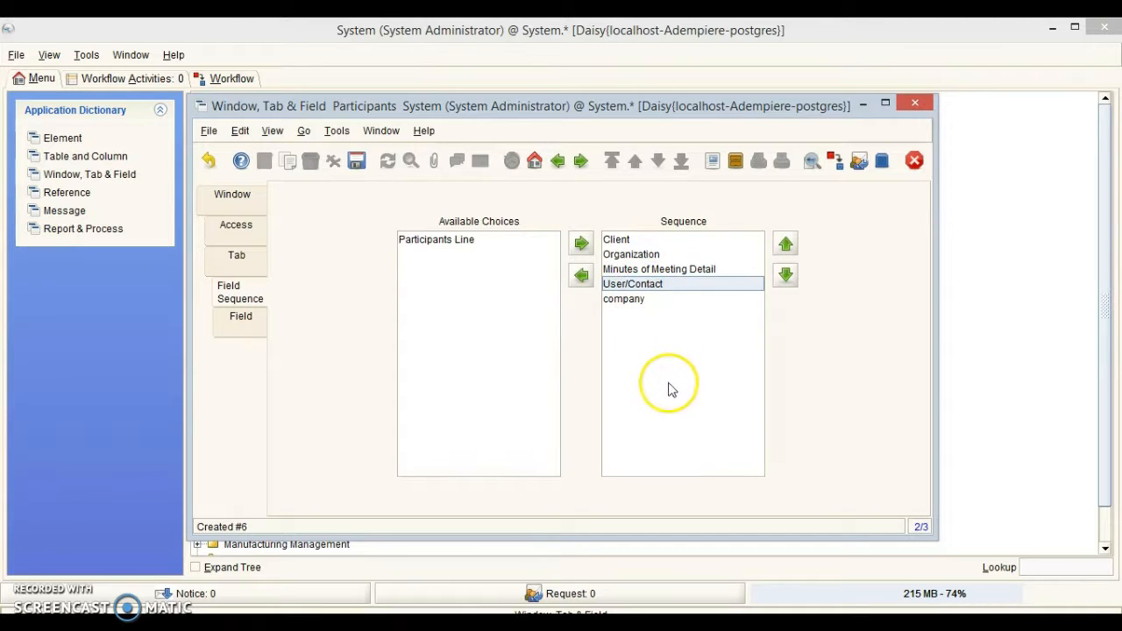
click(356, 165)
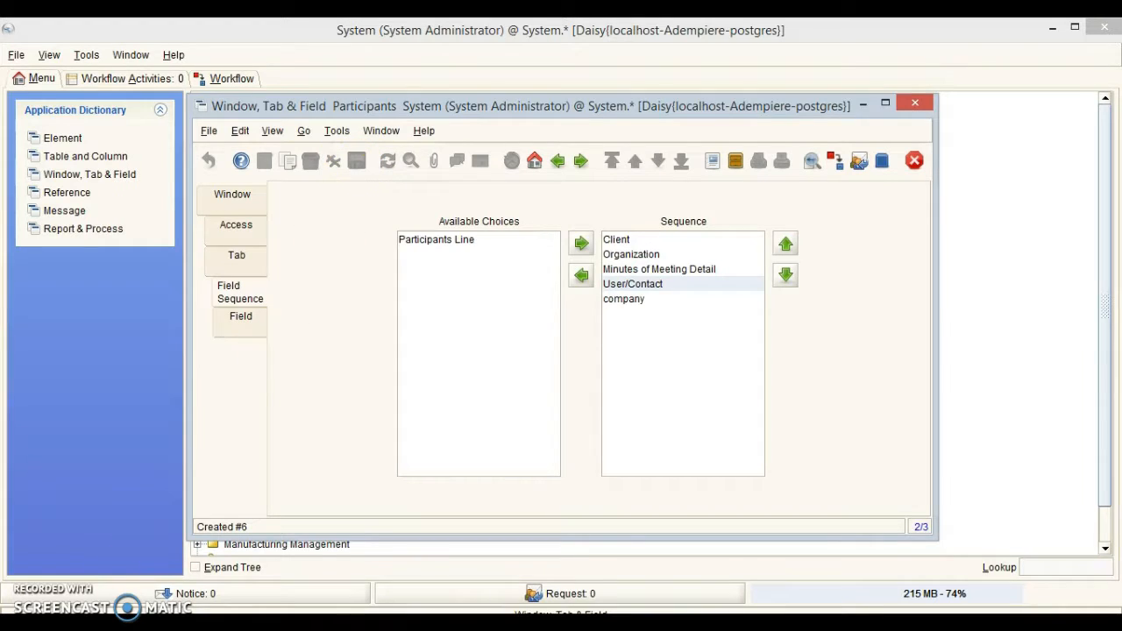
Step: Close Window, Tab & Field and log out of the System Administrator session
click(914, 105)
click(11, 55)
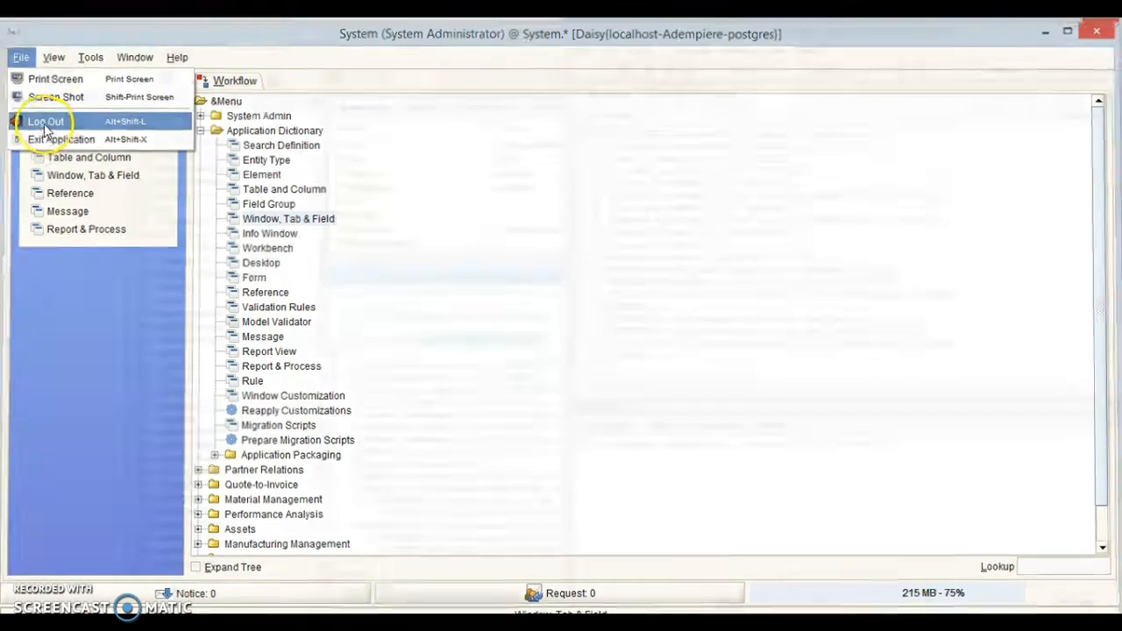
click(44, 123)
Step: Enter GardenAdmin as the user ID with the account password and connect
click(535, 308)
double_click(534, 314)
text(GardenAdmin)
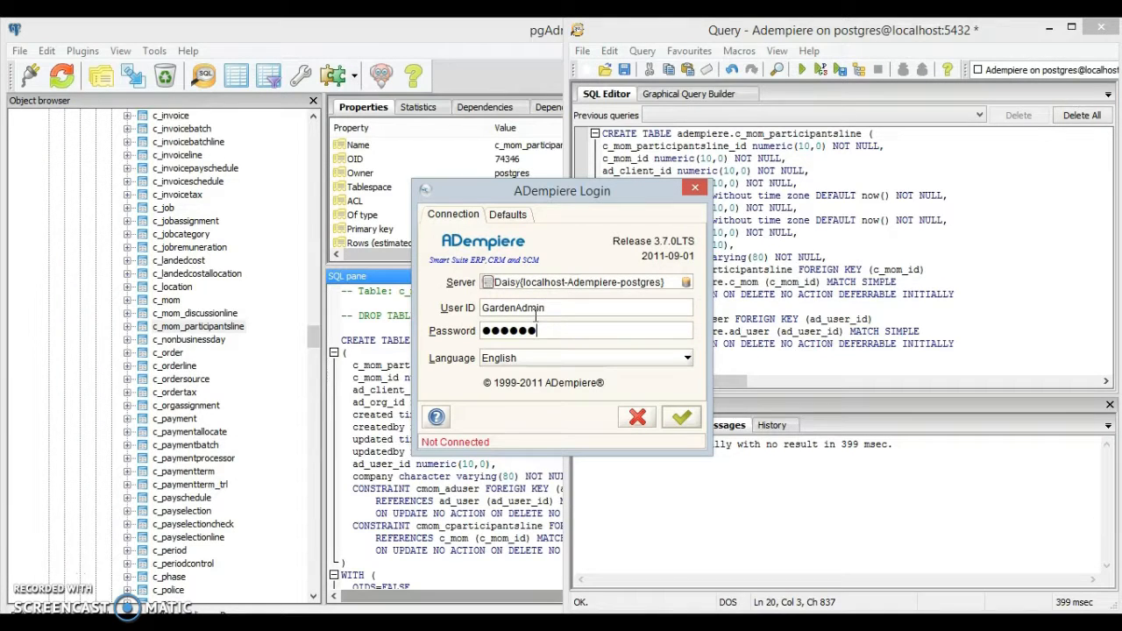
key(BackSpace)
key(BackSpace)
key(BackSpace)
key(BackSpace)
key(Return)
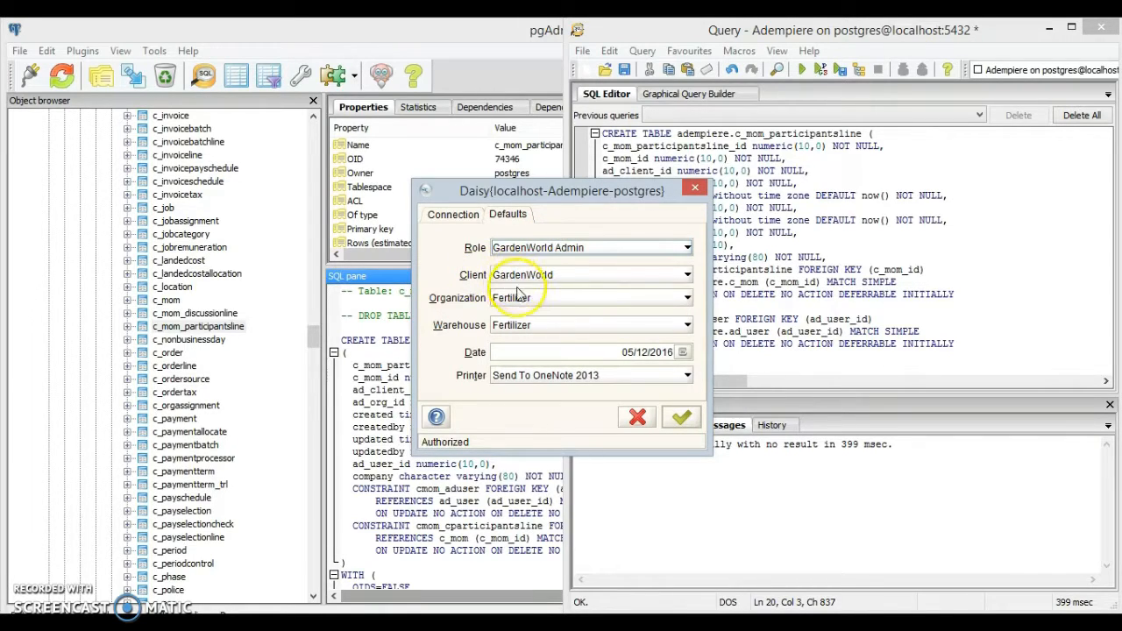
Step: Accept the GardenWorld Admin role with the Fertilizer organization and warehouse, and decline the database migration
click(680, 425)
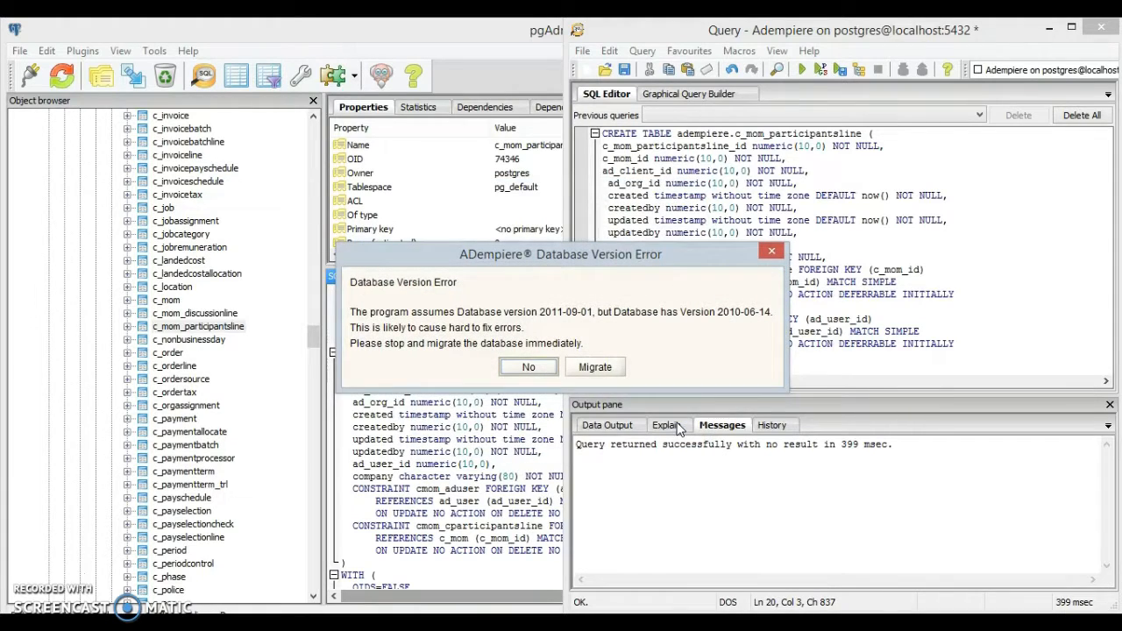
click(563, 391)
click(543, 374)
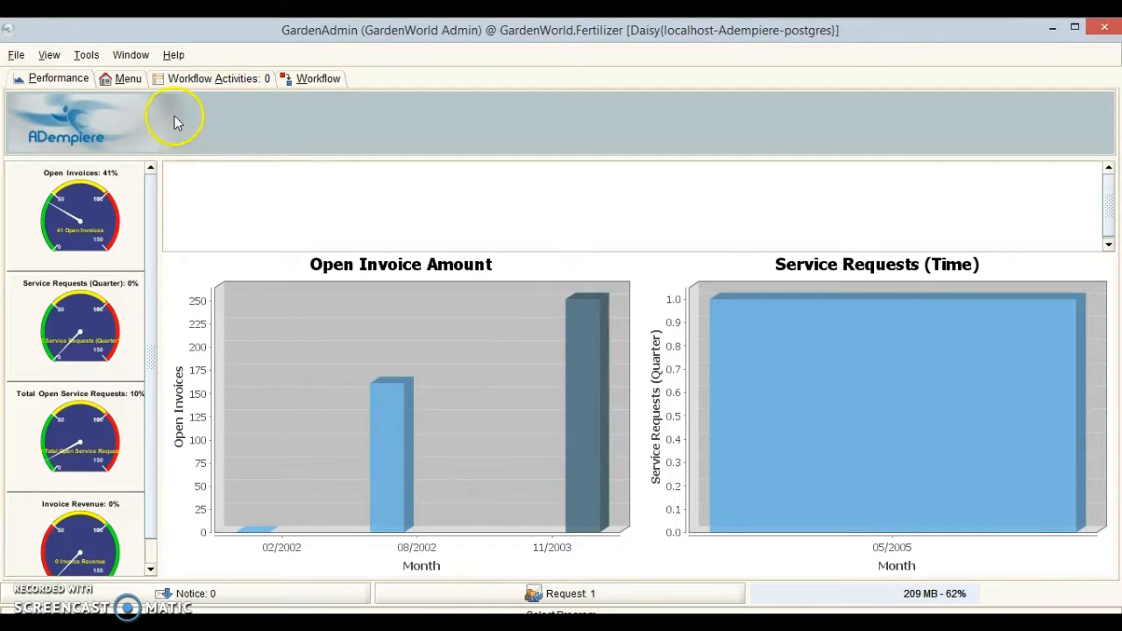
Step: Open the Minutes of Meeting window from the main menu and show the participants of 20100522_MOM_001
click(128, 80)
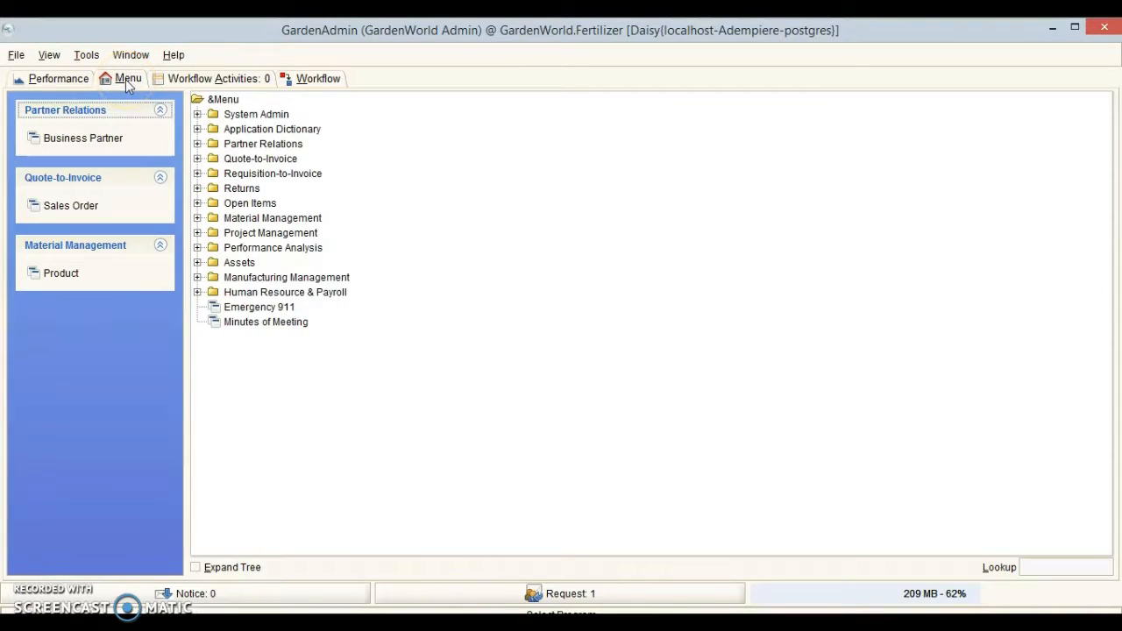
click(259, 321)
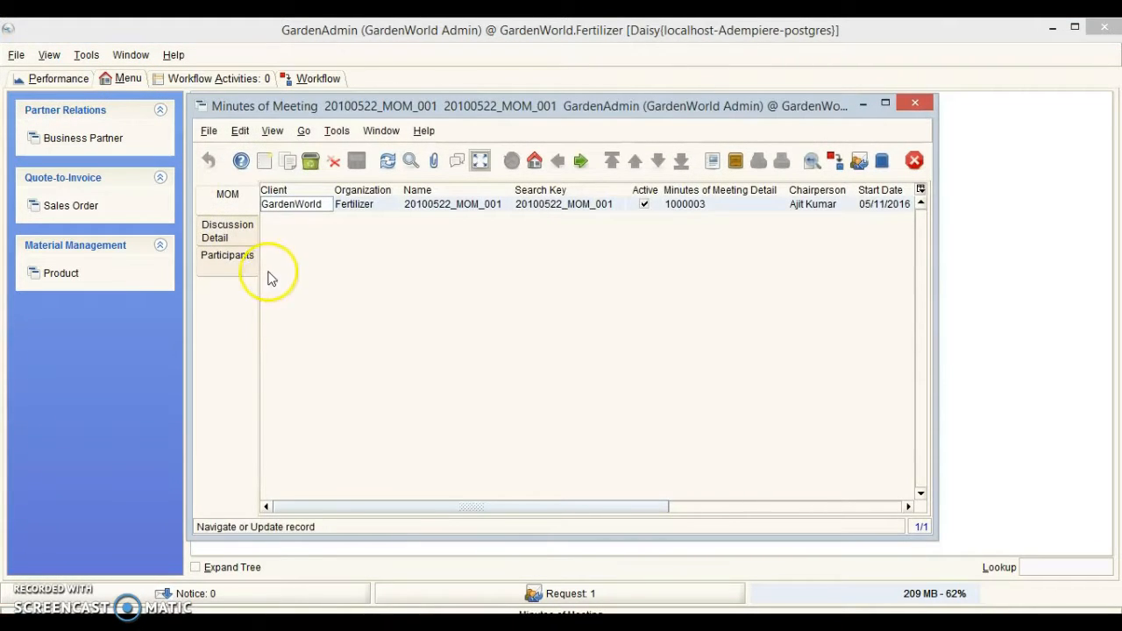
click(481, 160)
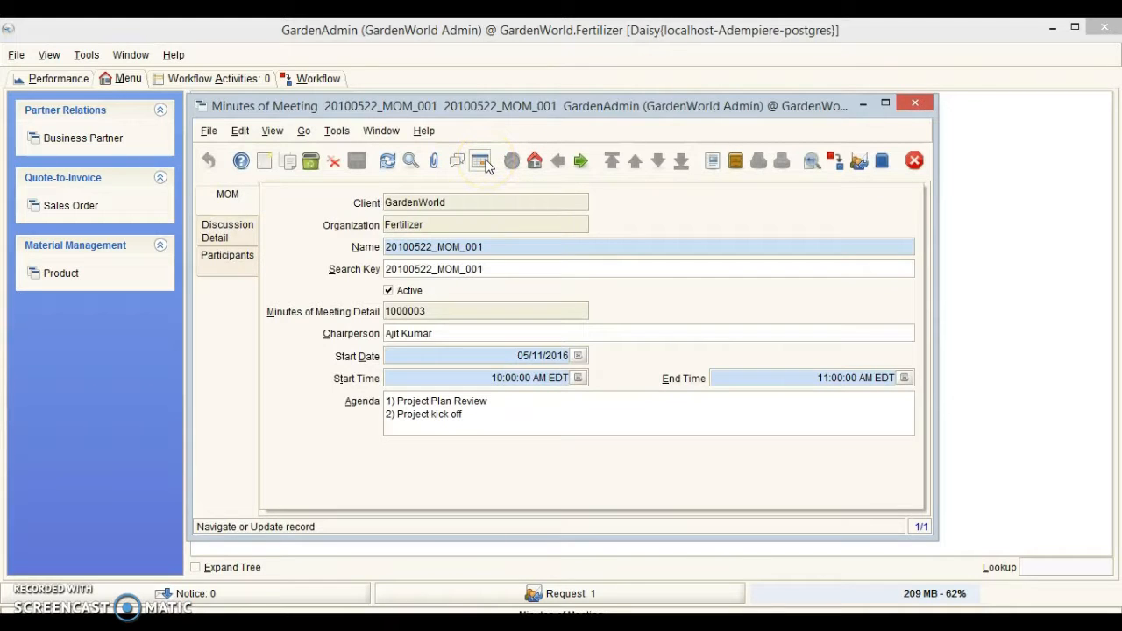
click(226, 263)
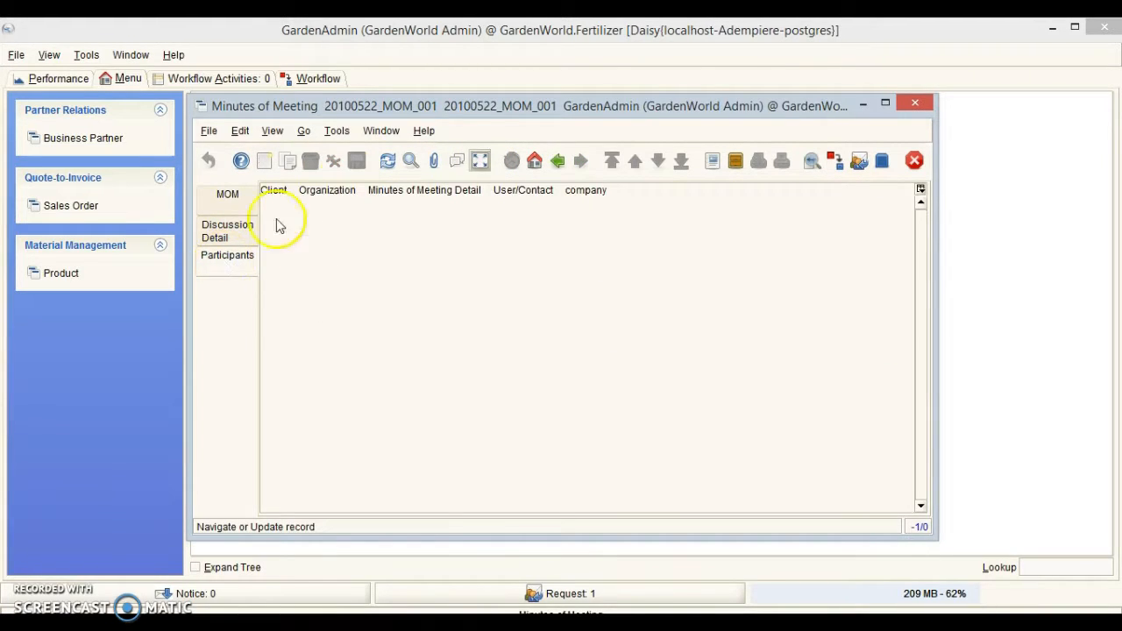
Step: Add a participant record with organization * and choose the fifth listed contact from the unfiltered User/Contact lookup
click(265, 166)
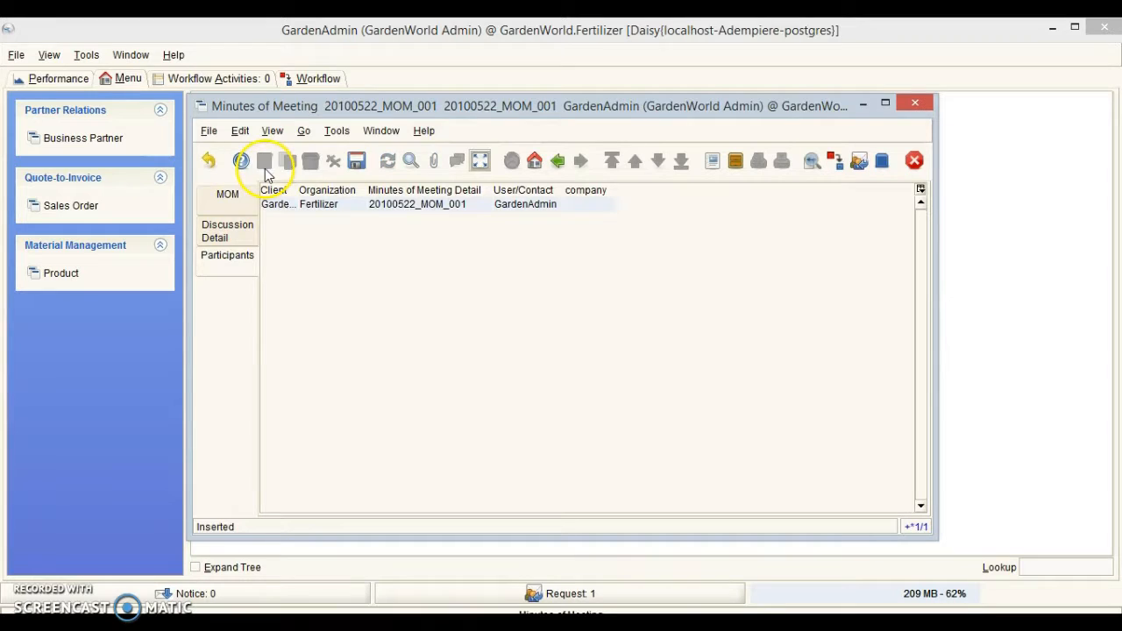
click(482, 162)
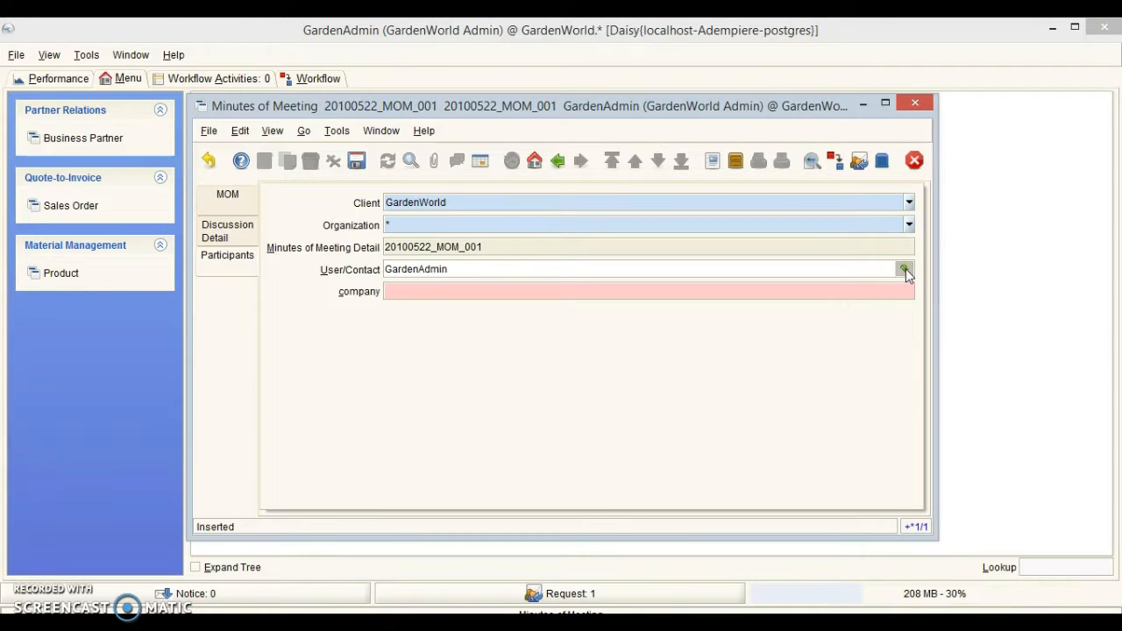
click(904, 270)
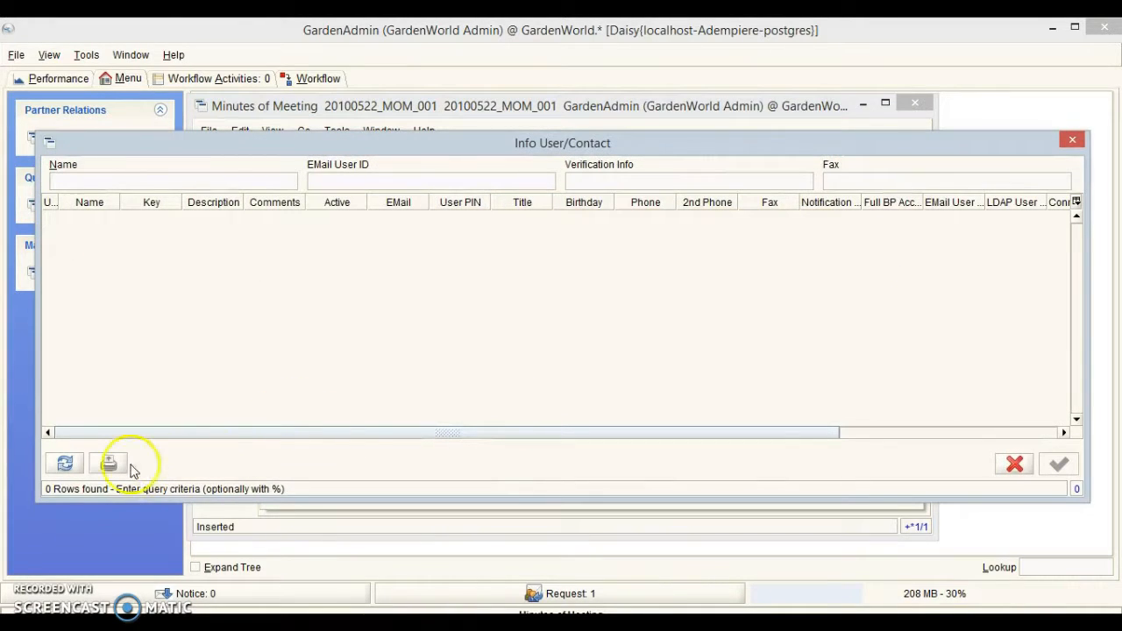
click(64, 463)
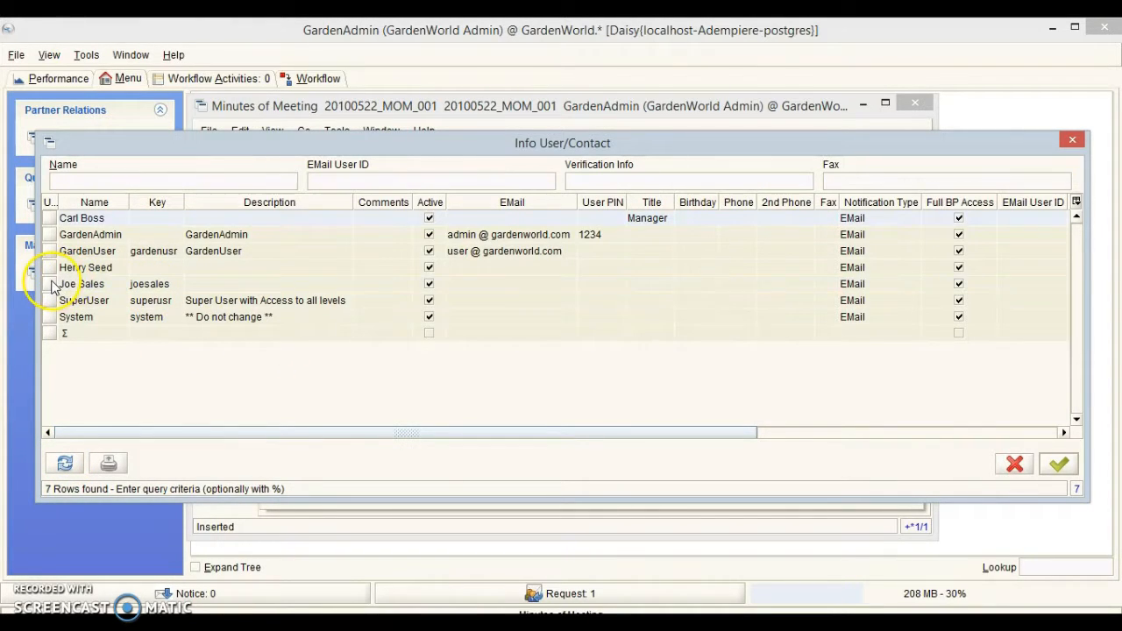
click(1069, 463)
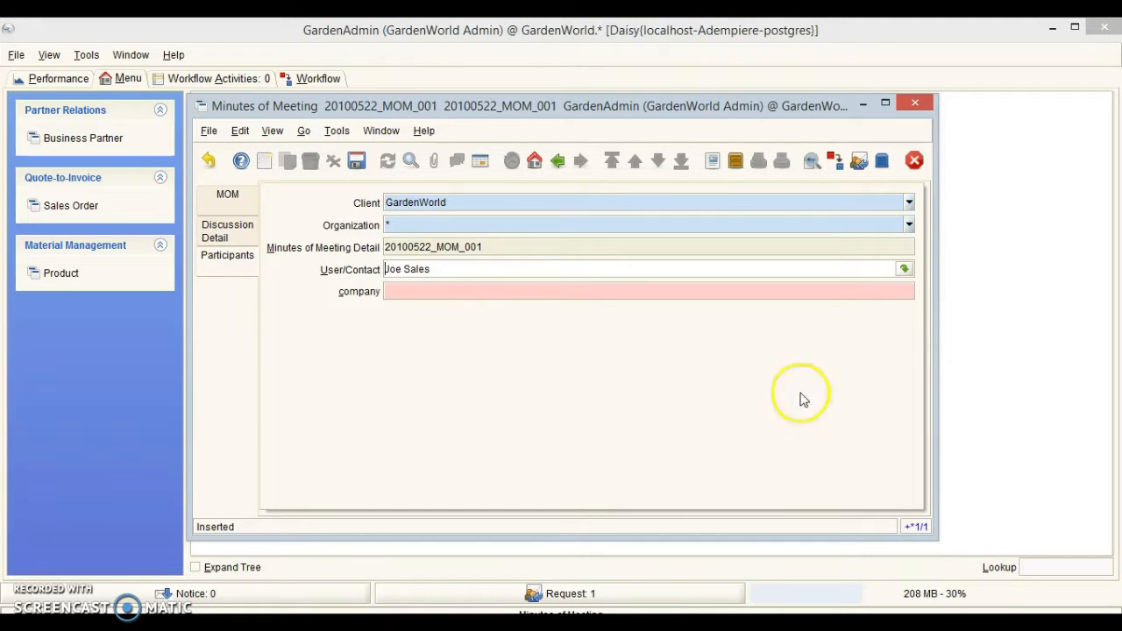
Step: Enter Walking Tree as the participant's company and save the record
click(357, 162)
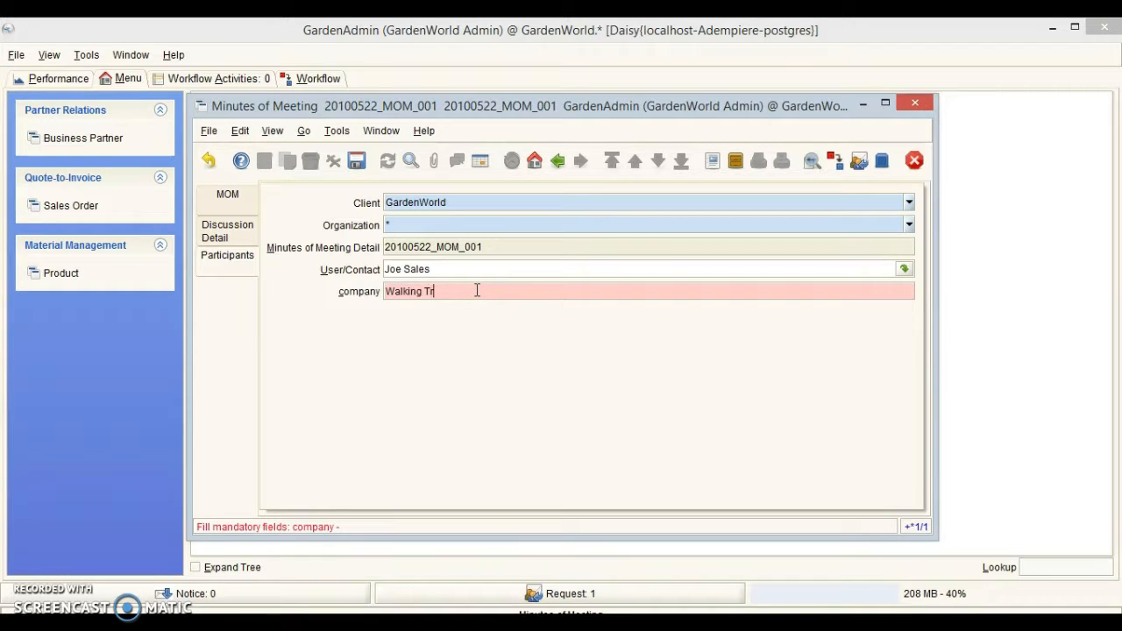
click(356, 163)
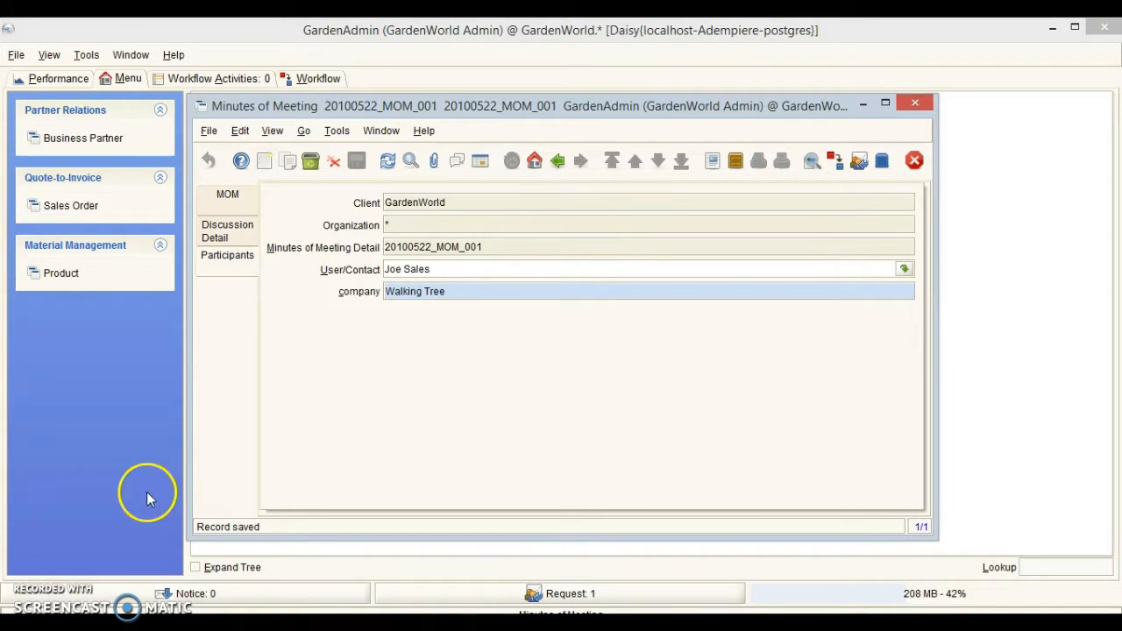
click(43, 575)
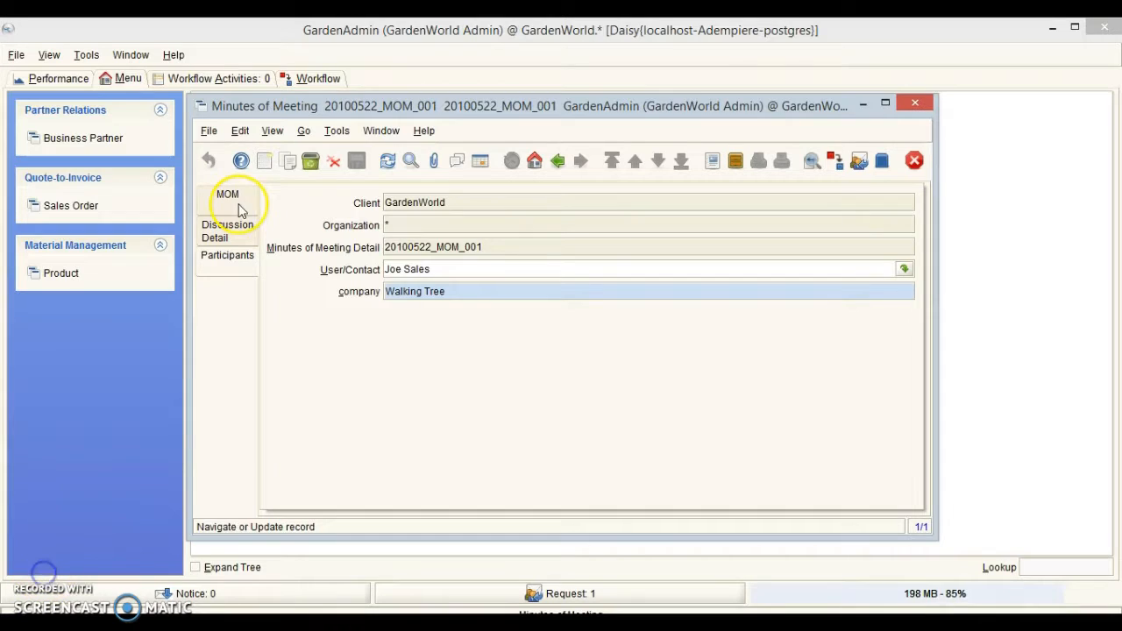
Step: Review the meeting's MOM header and discussion detail, and log out of the GardenAdmin session
click(239, 207)
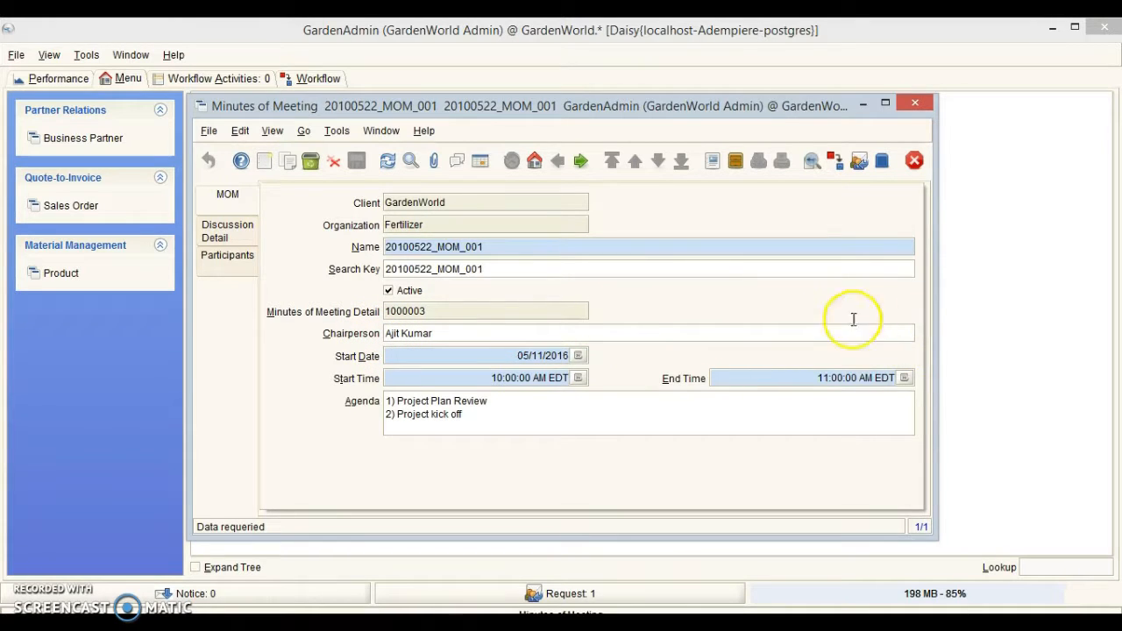
click(234, 232)
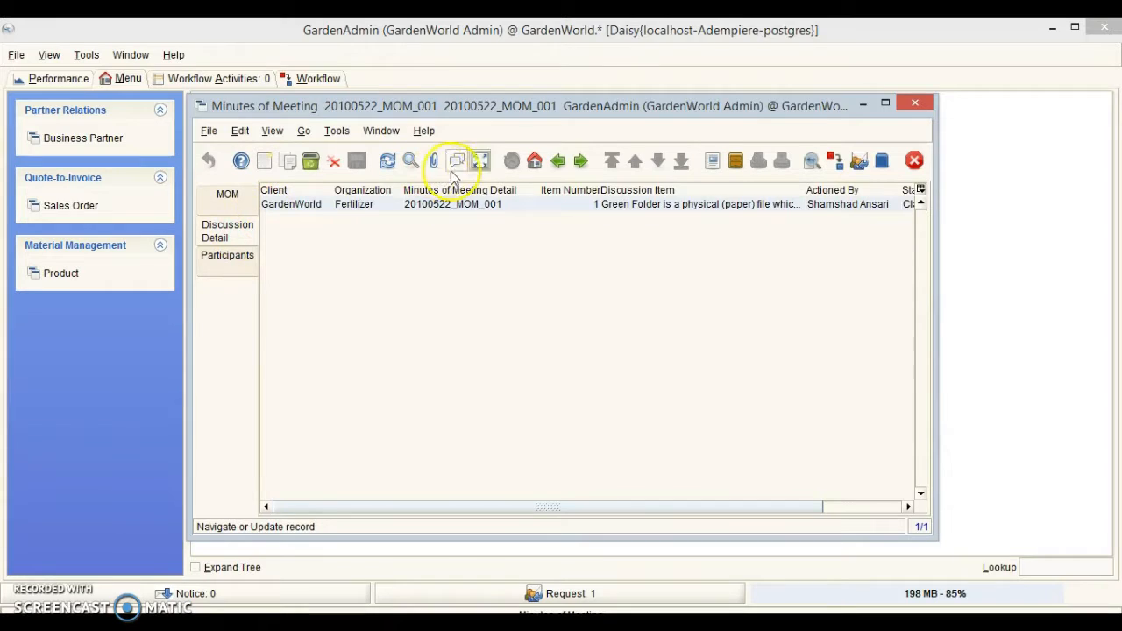
click(479, 160)
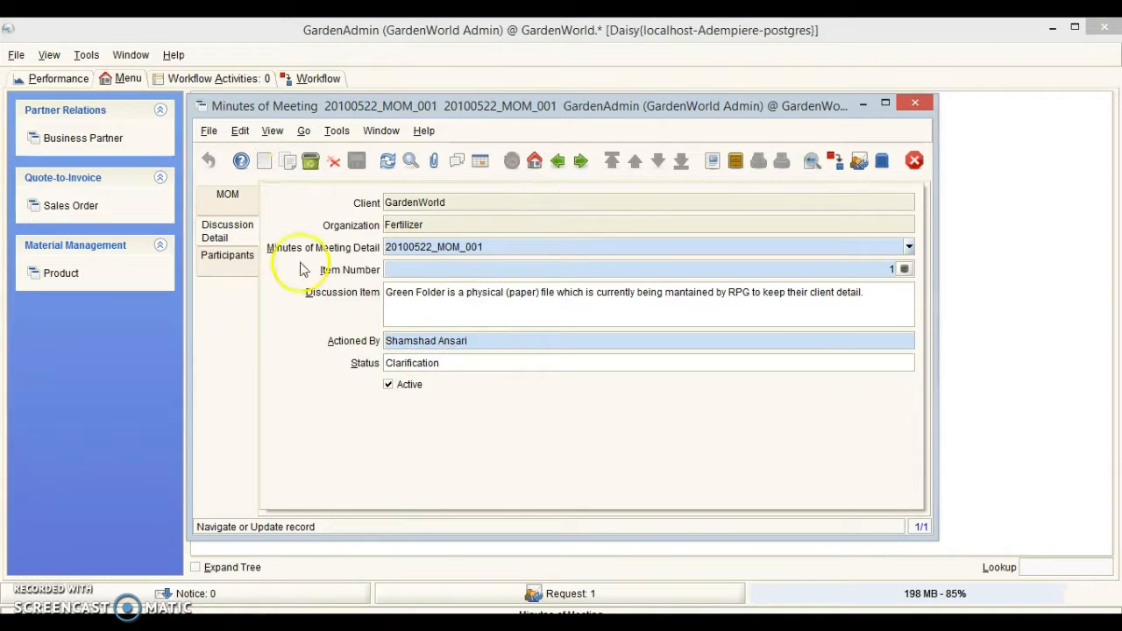
click(18, 55)
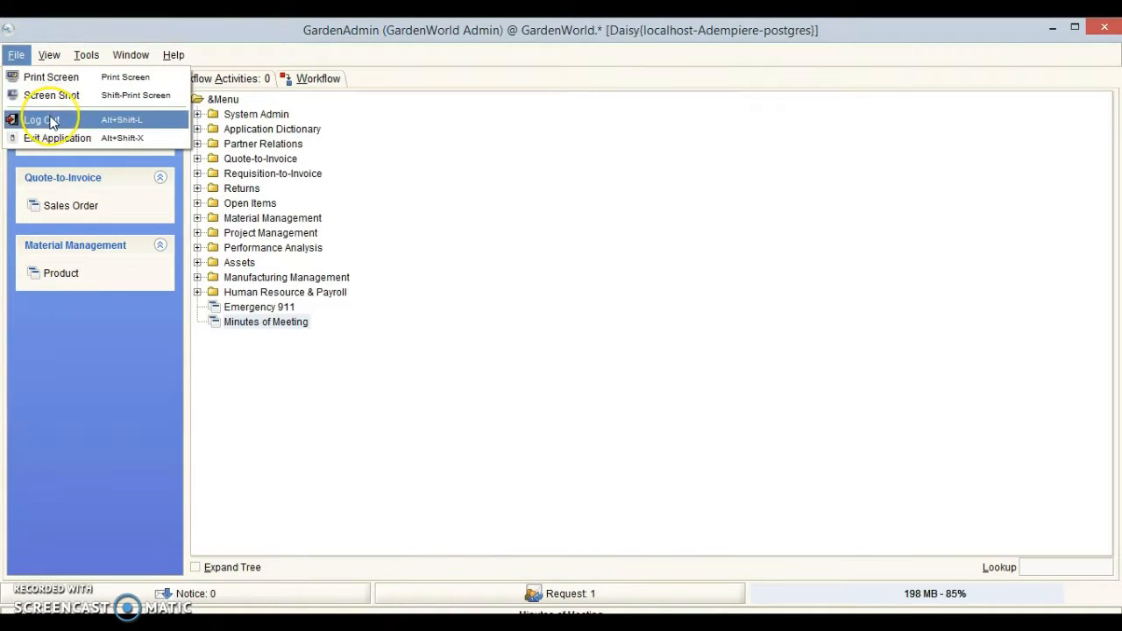
click(42, 123)
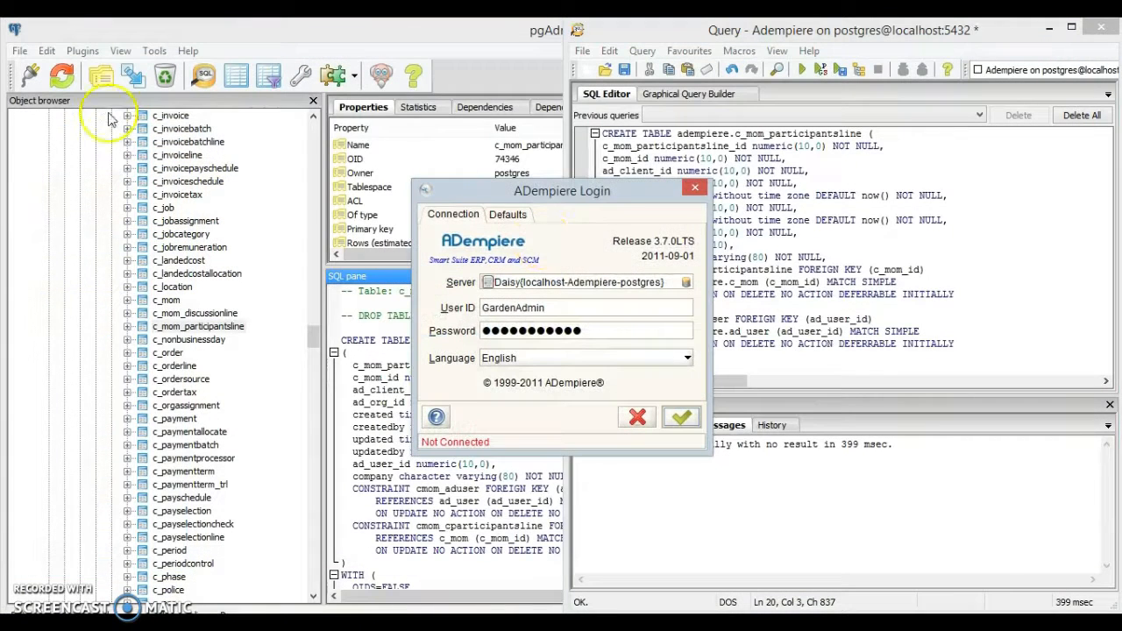
Step: Log in as System with the account password under the System Administrator role, declining the database migration
click(593, 317)
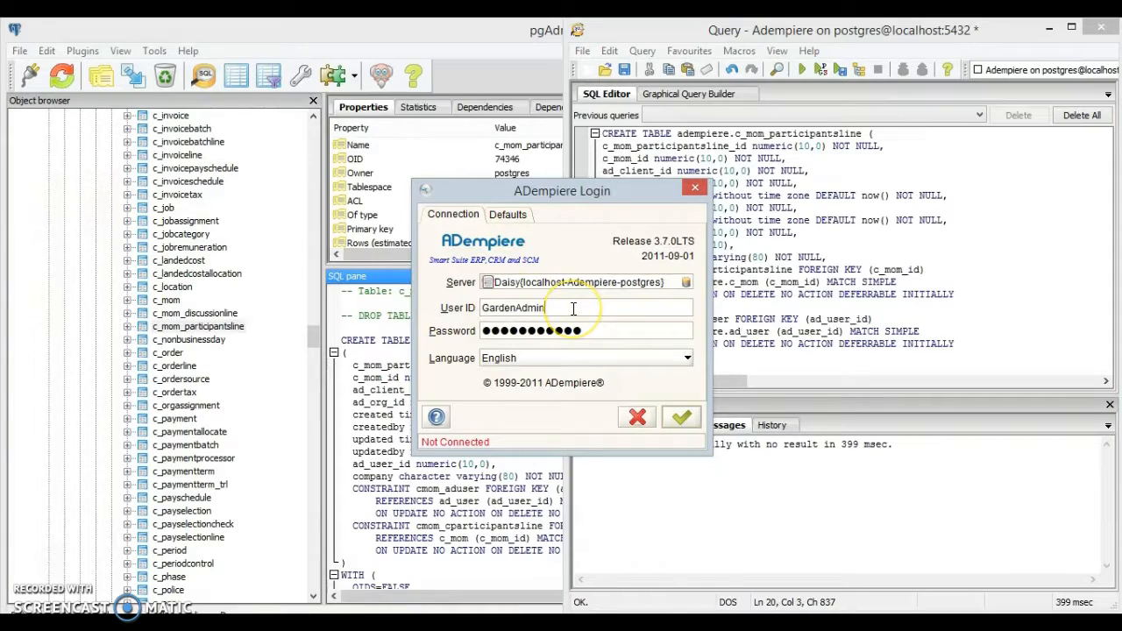
double_click(573, 309)
text(System)
key(ctrl+a)
text(S)
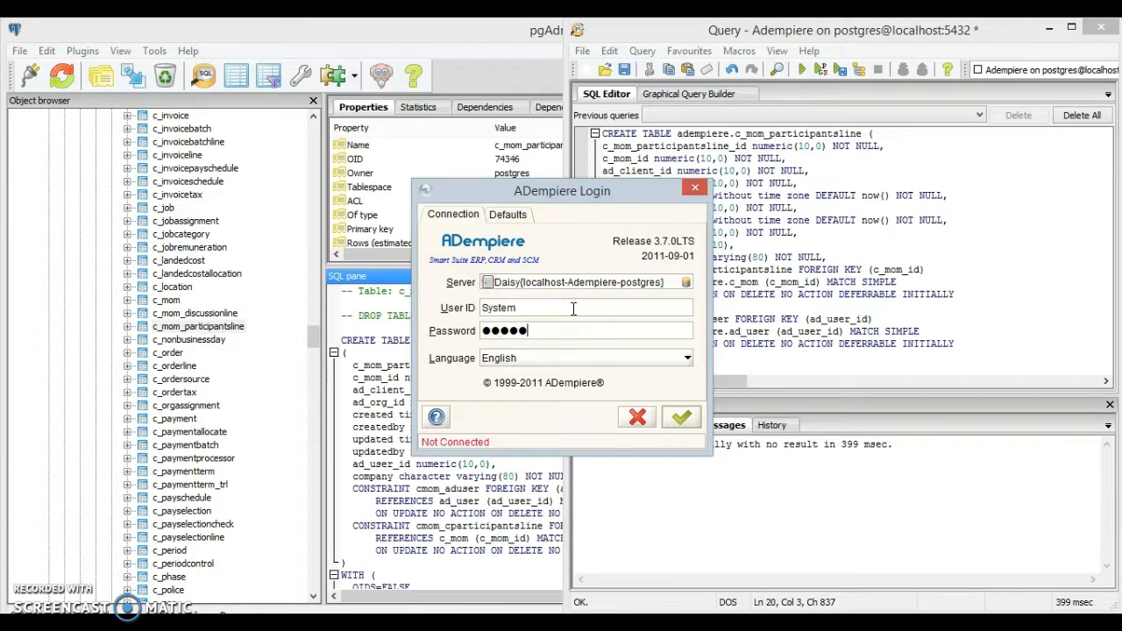
text(ystem)
key(Return)
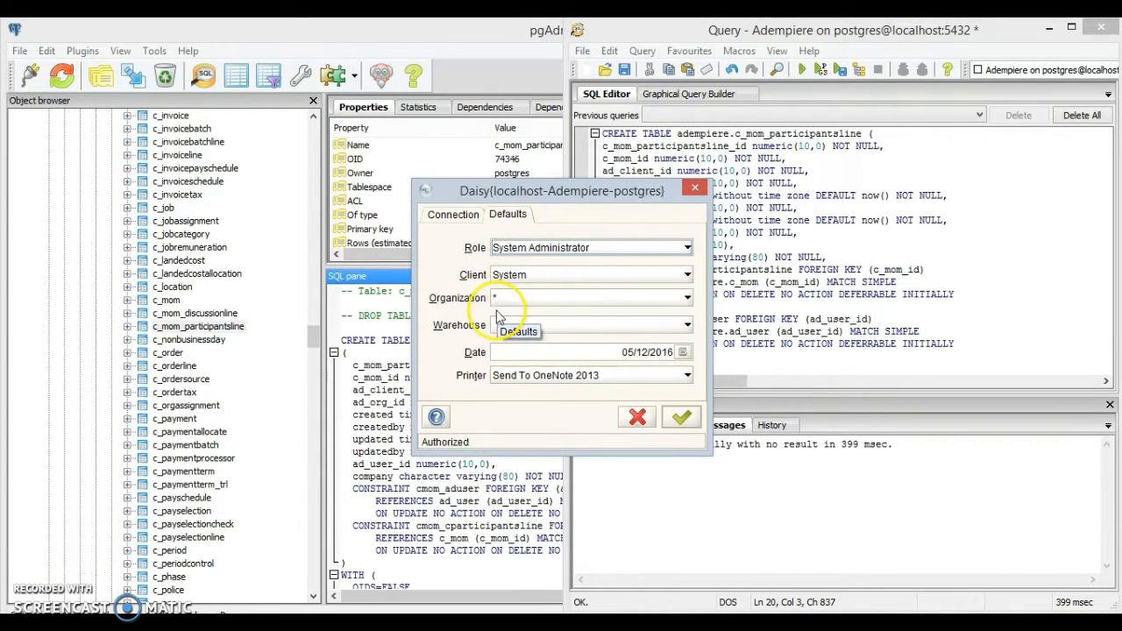
click(677, 418)
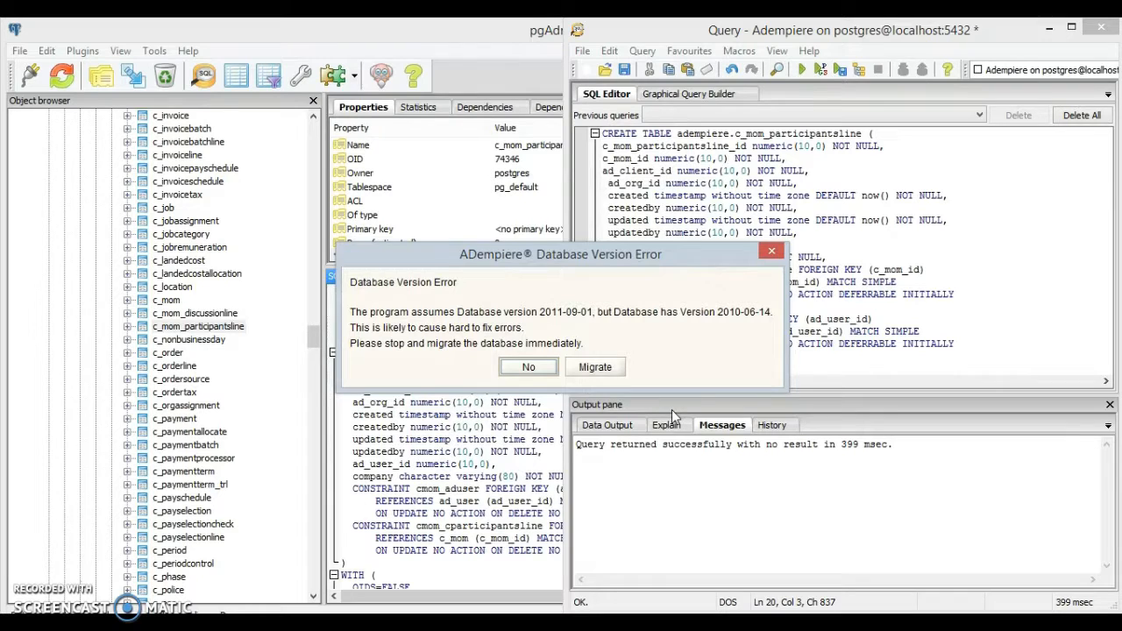
click(528, 367)
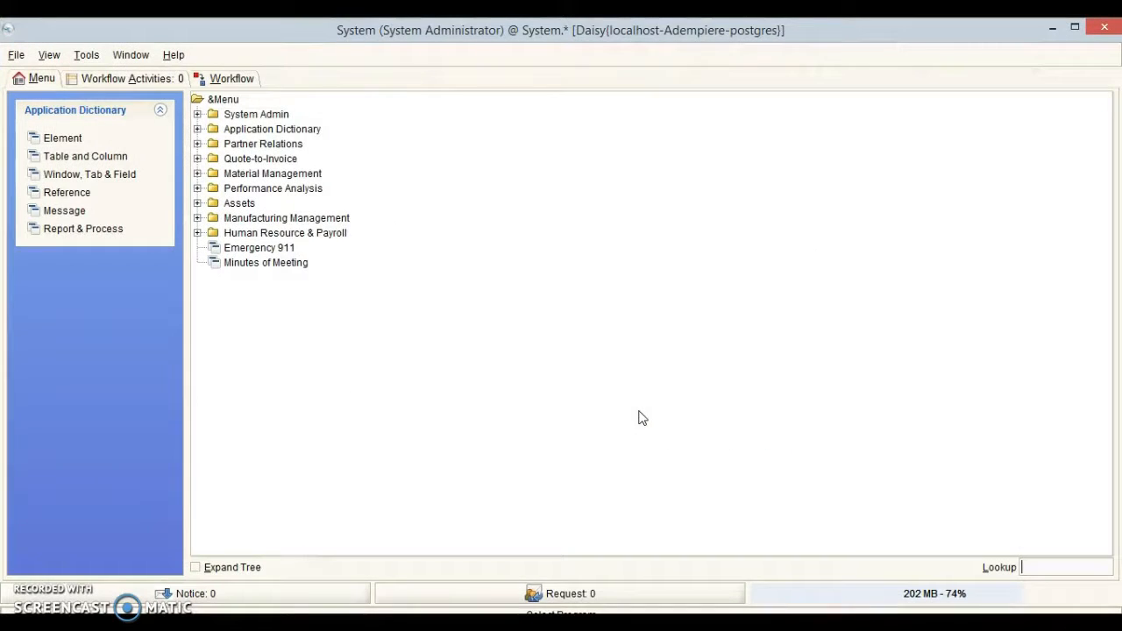
Step: Open Table and Column from the Application Dictionary with an unfiltered record lookup
click(198, 129)
click(264, 188)
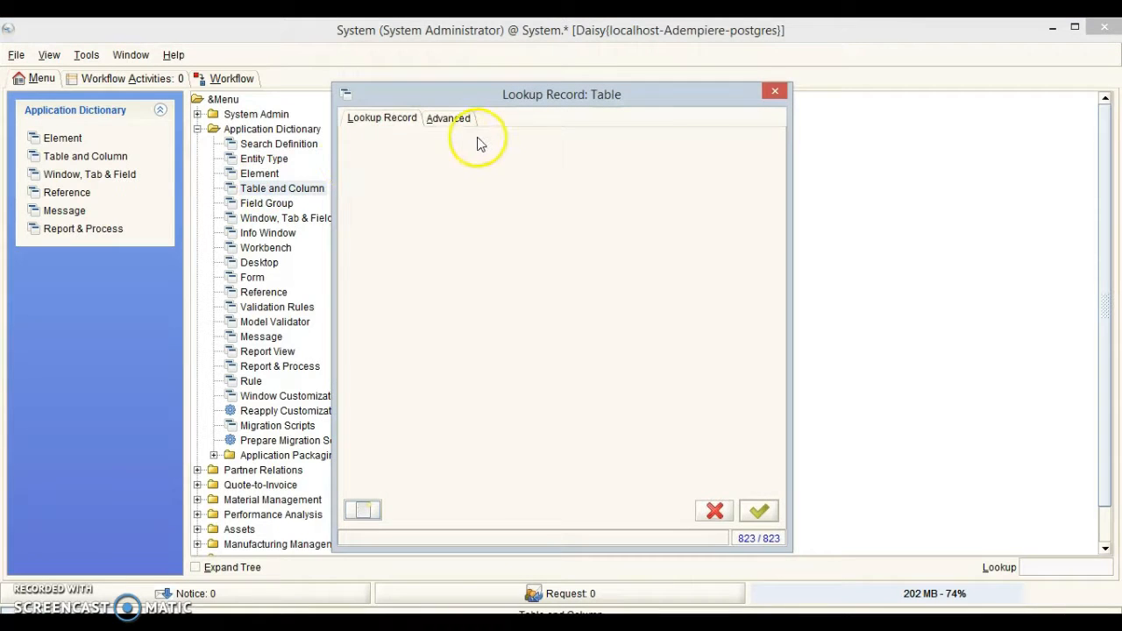
click(447, 118)
click(455, 137)
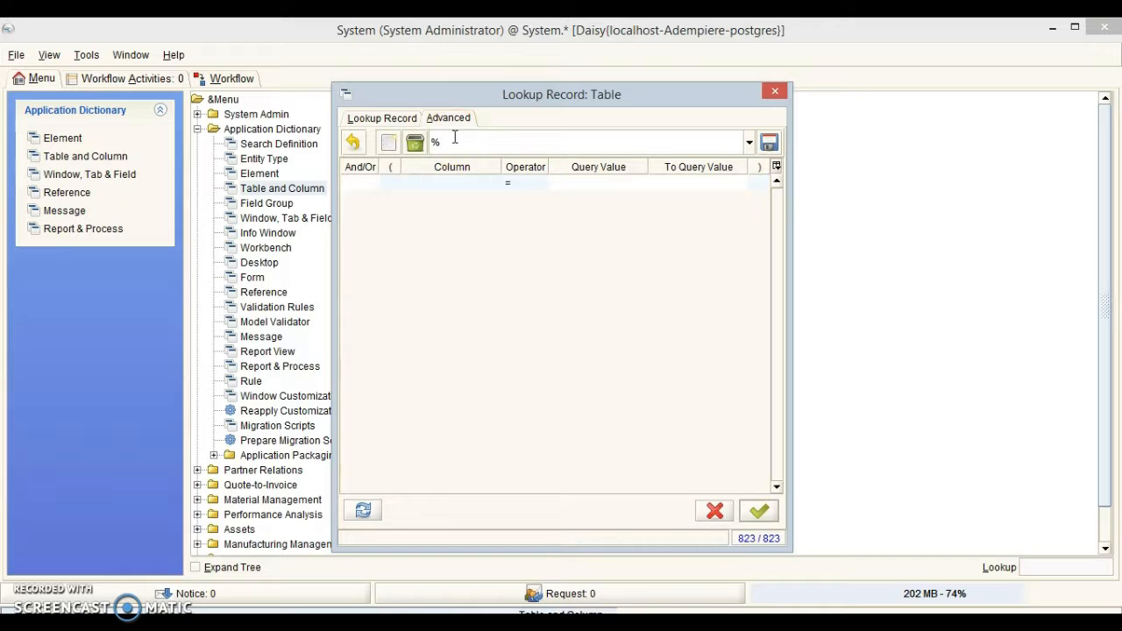
click(759, 513)
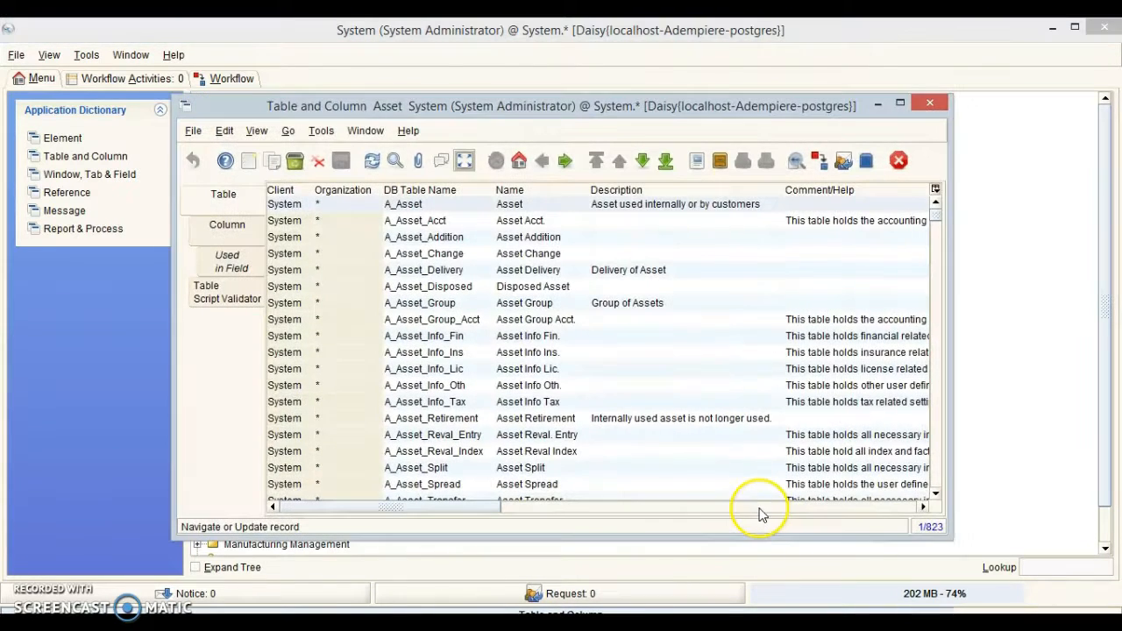
Step: Find the c_mom table and open its chairperson column in the single-record view
drag(940, 218, 933, 328)
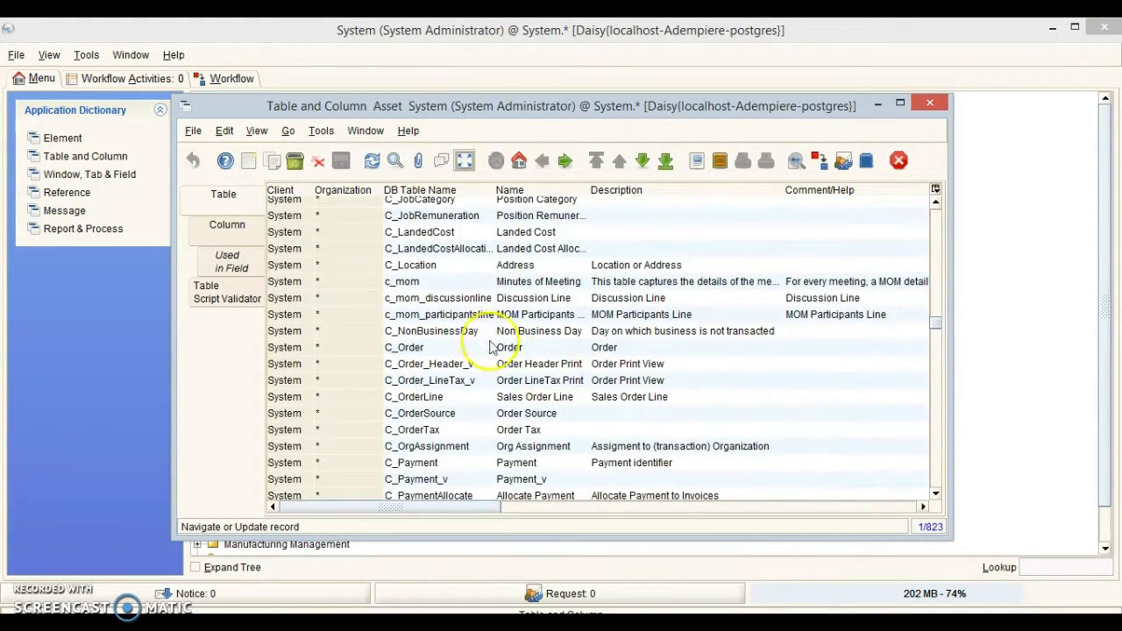
click(401, 282)
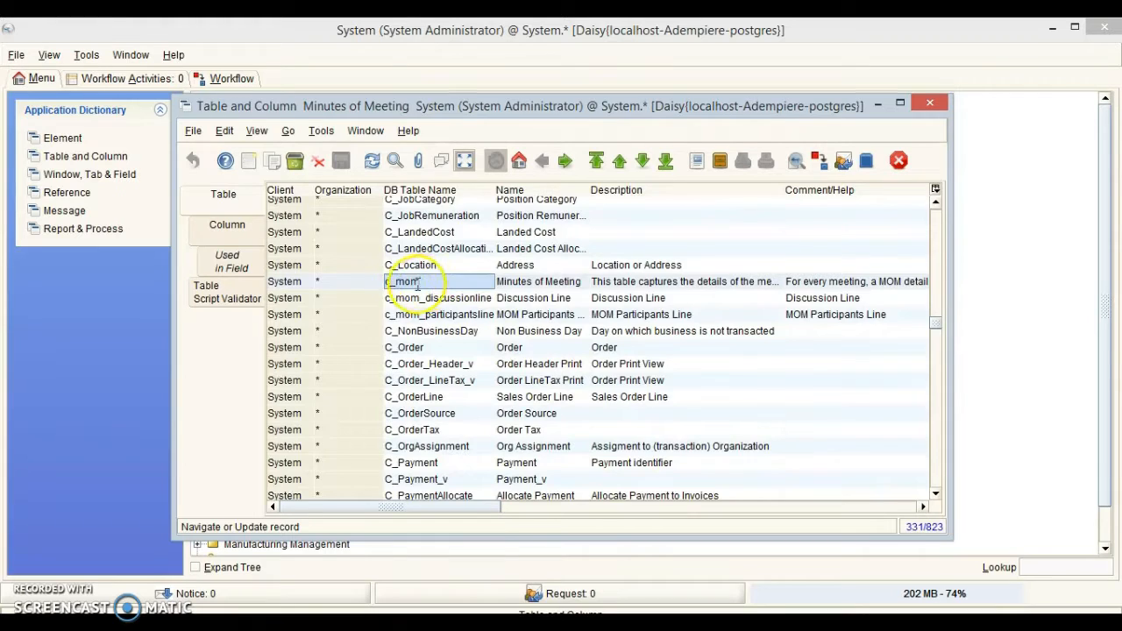
click(467, 165)
click(238, 232)
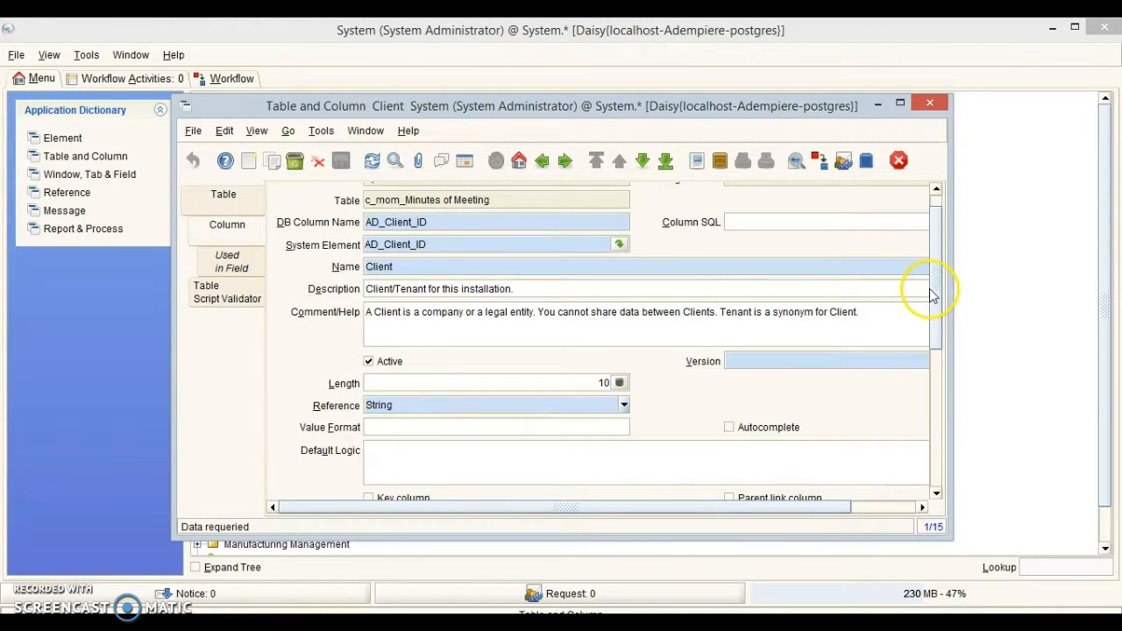
drag(932, 296, 927, 281)
click(465, 160)
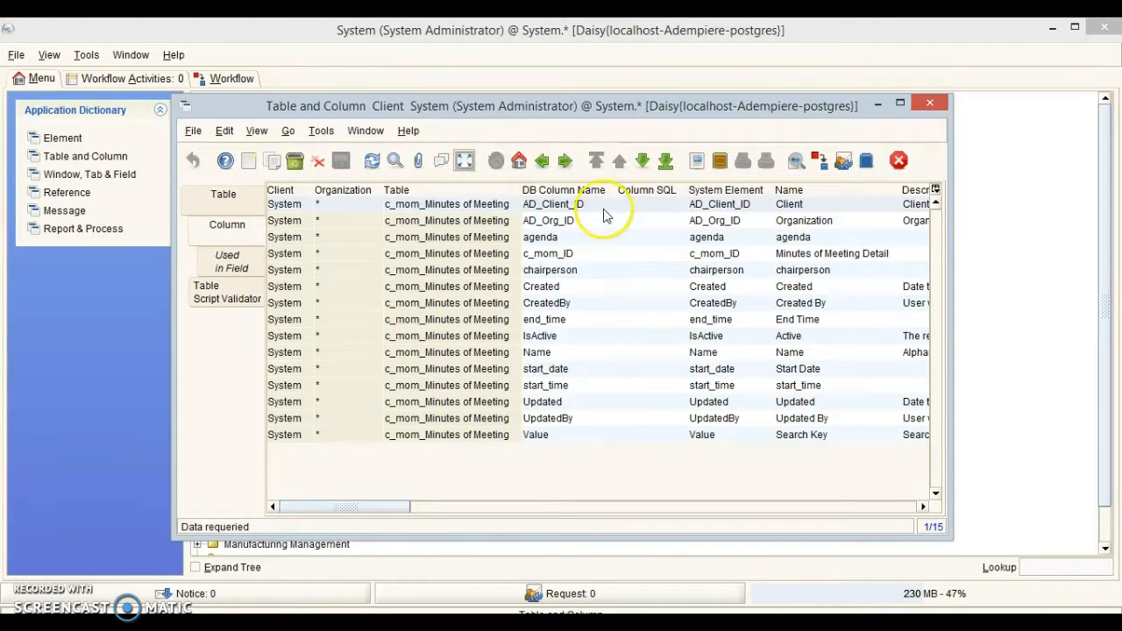
click(570, 271)
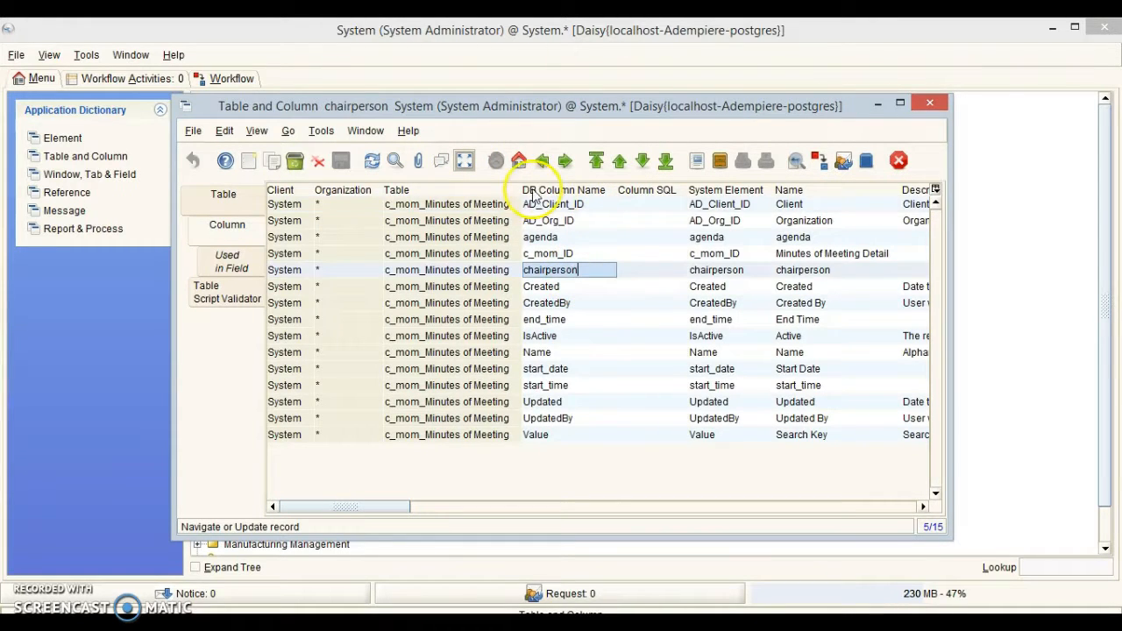
click(465, 161)
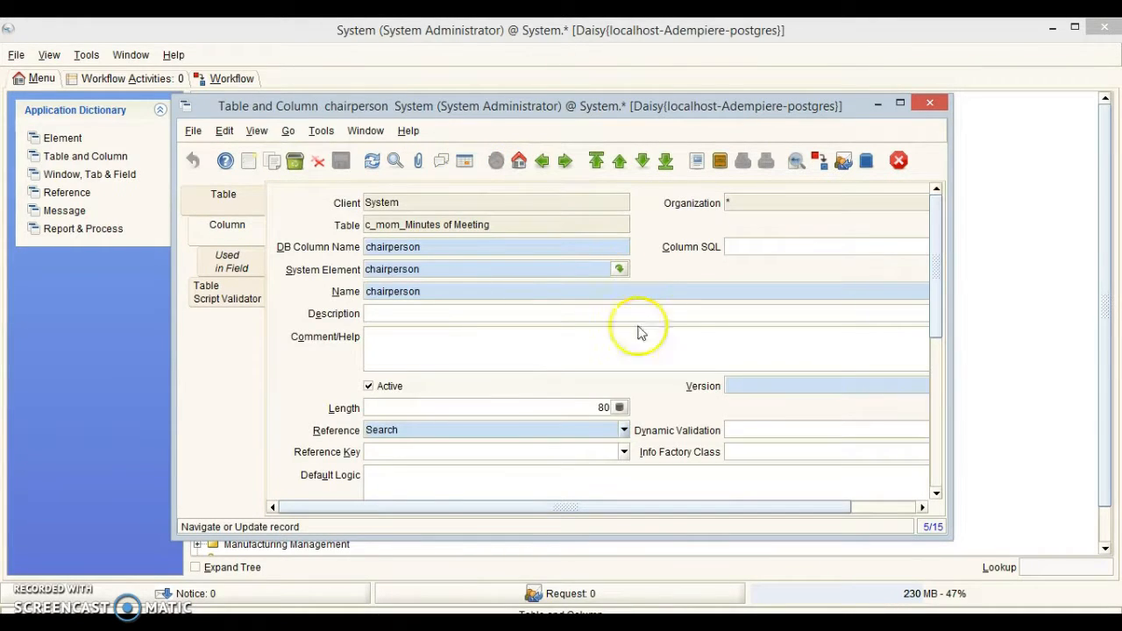
Step: Keep Search as the chairperson column's reference, set its reference key to AD_User, and save the column
click(624, 430)
click(624, 449)
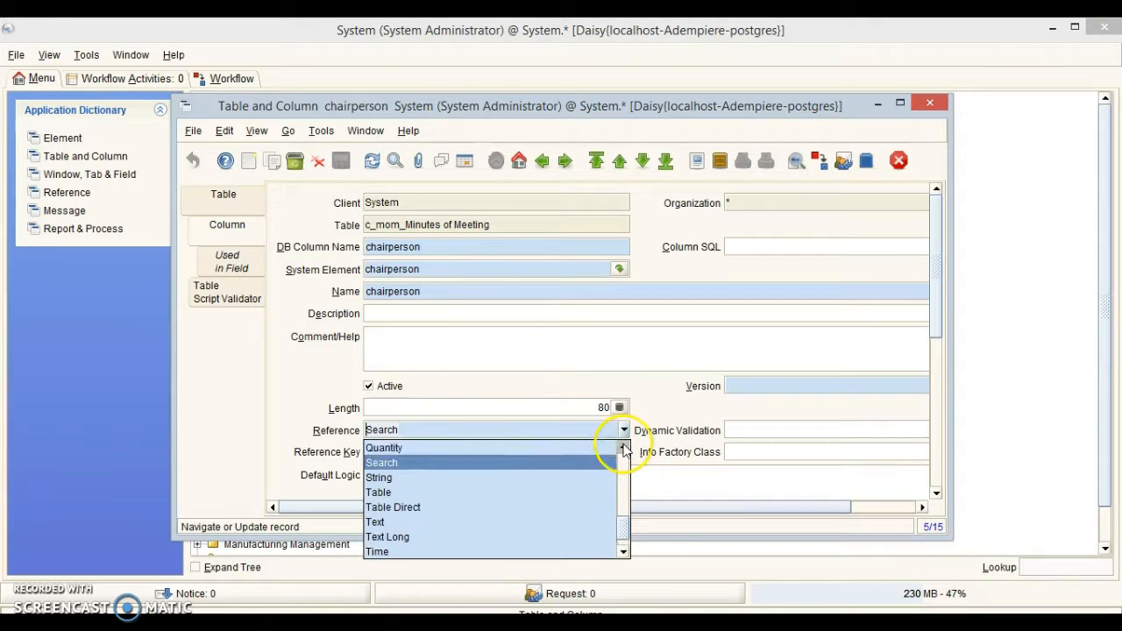
click(582, 462)
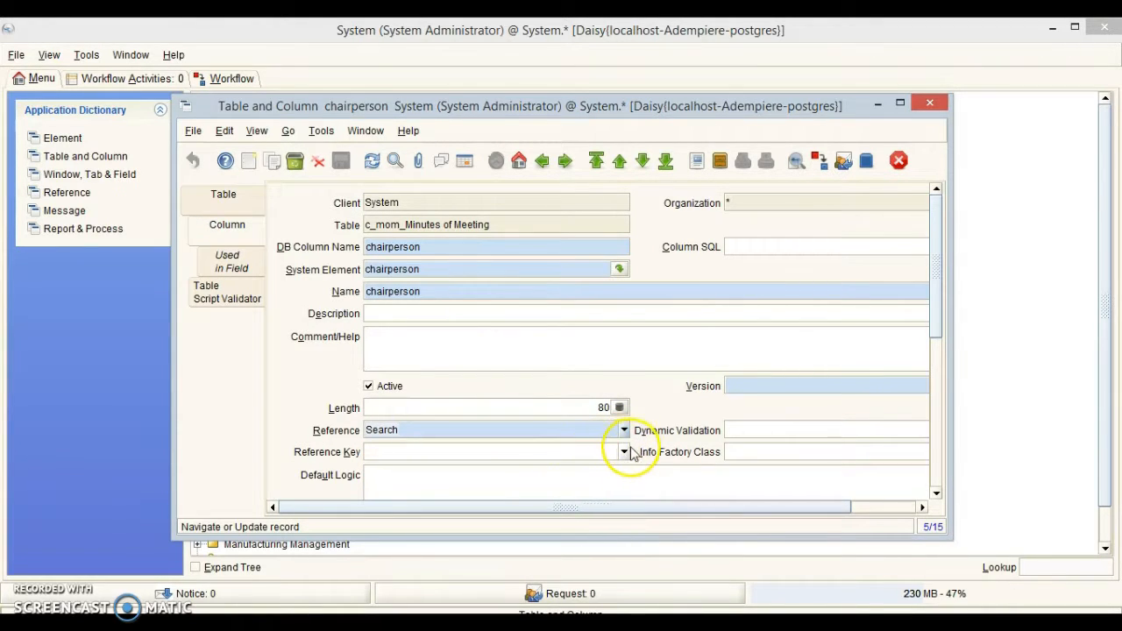
click(625, 452)
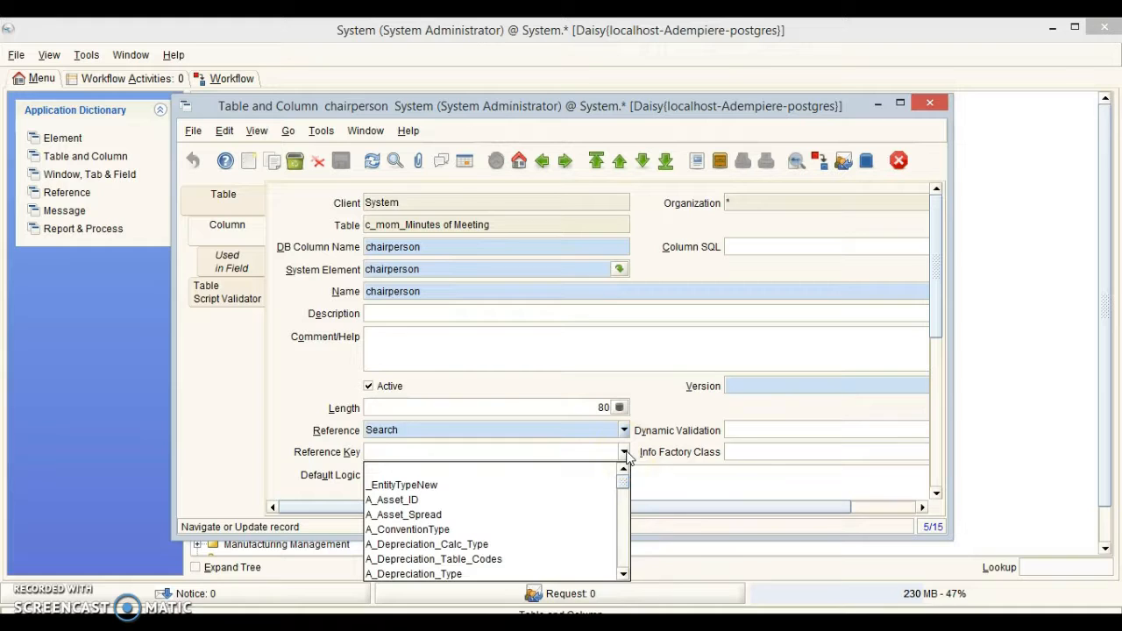
text(AD)
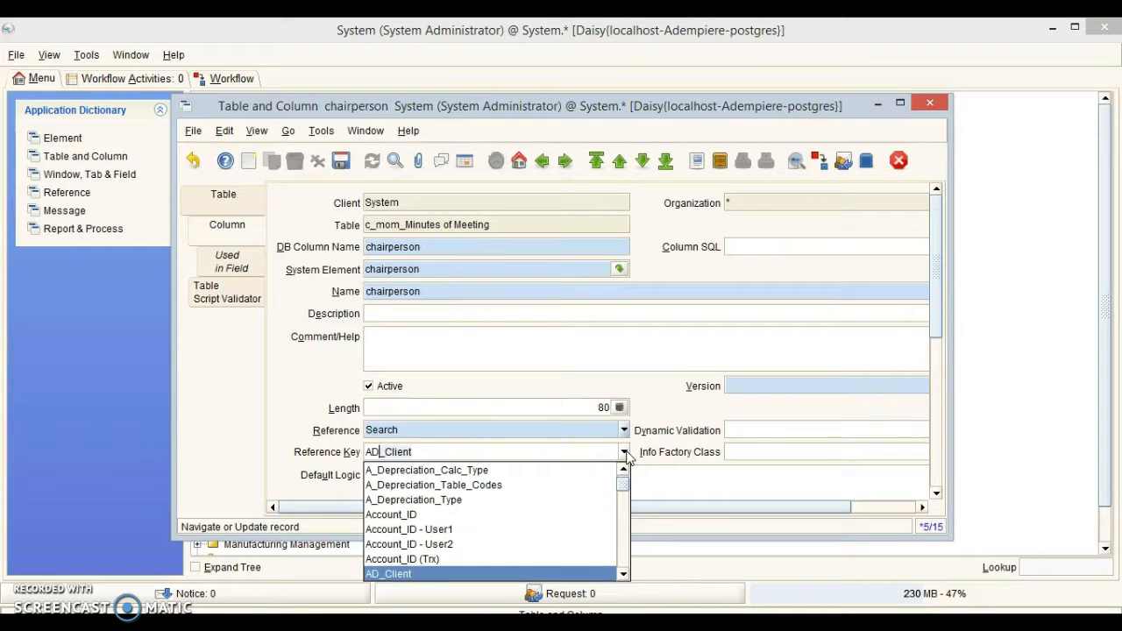
text(_User)
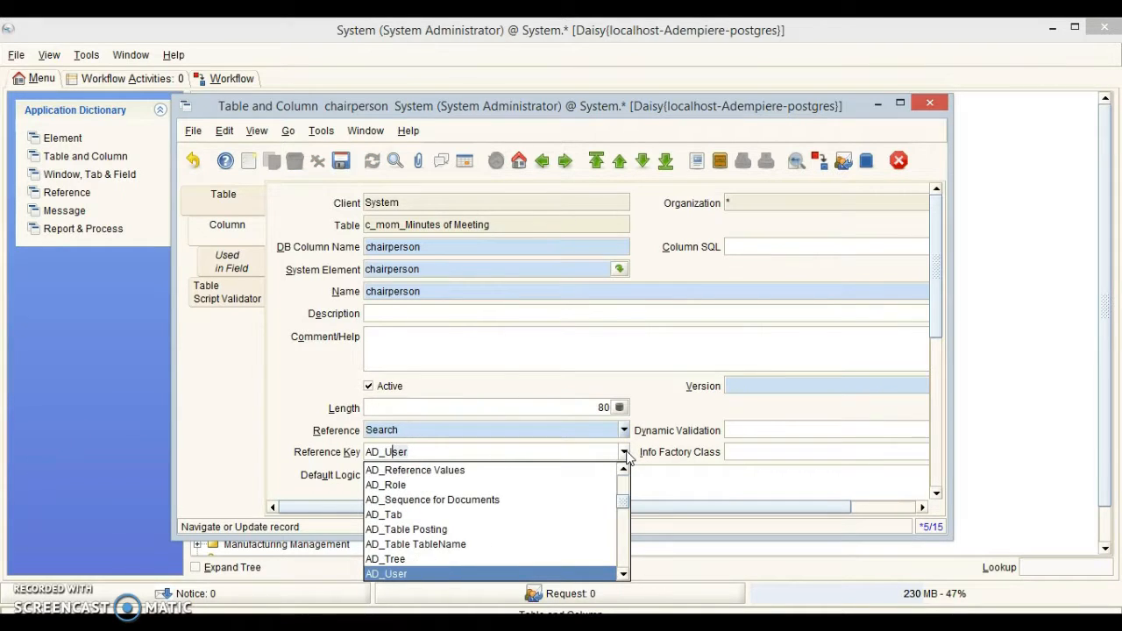
key(Return)
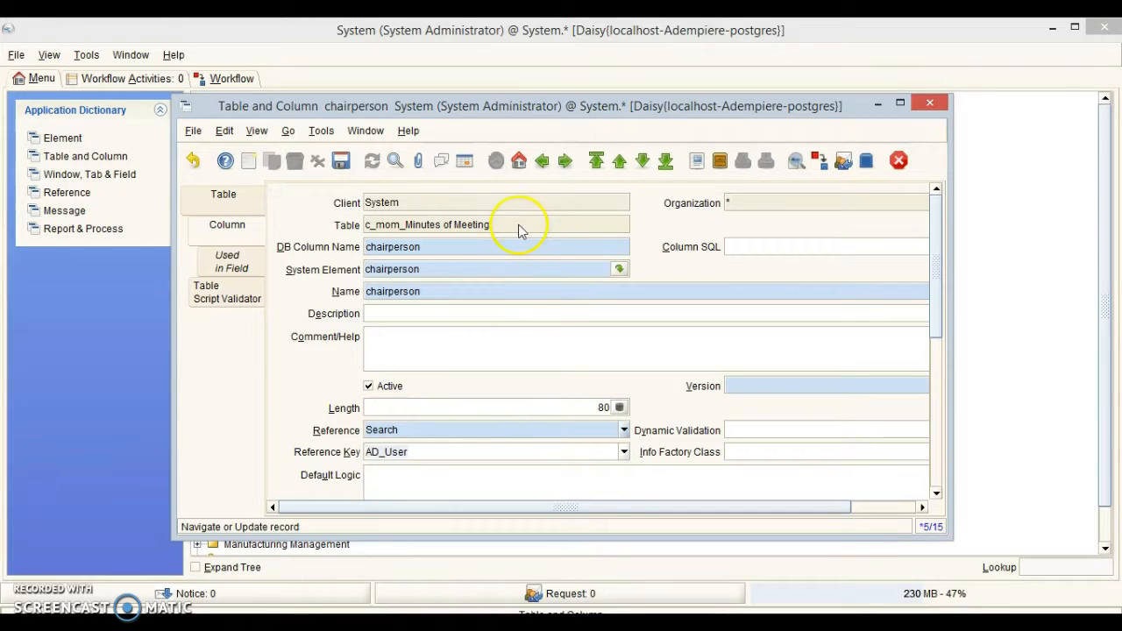
click(341, 160)
Step: Open the columns of the c_mom_discussionline table in the single-record view, starting with actionedby
click(248, 210)
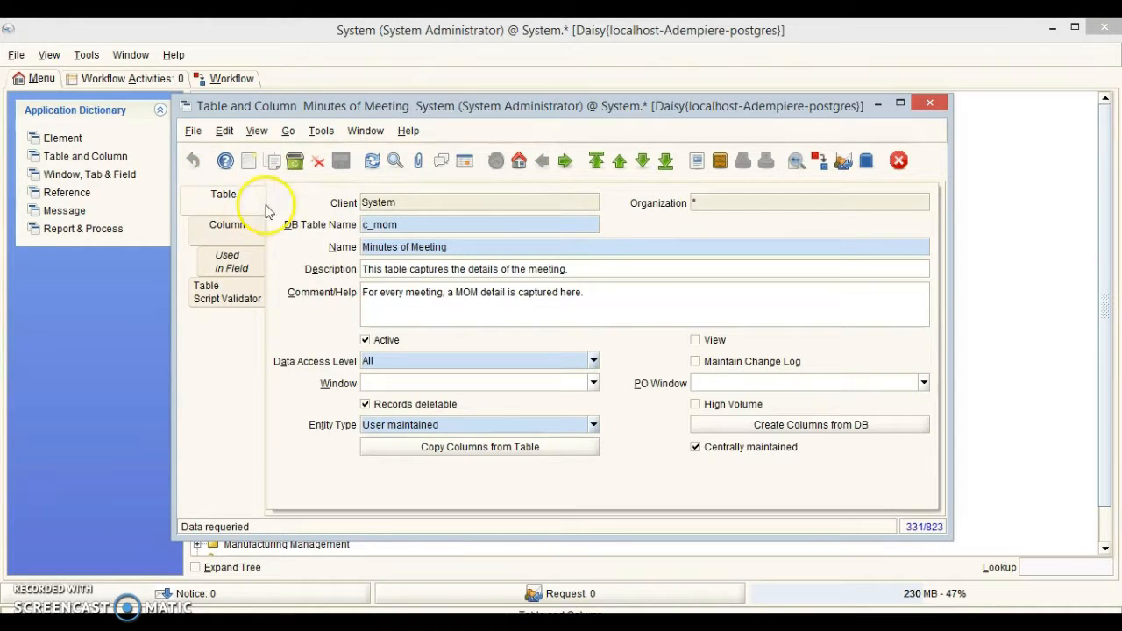
click(465, 161)
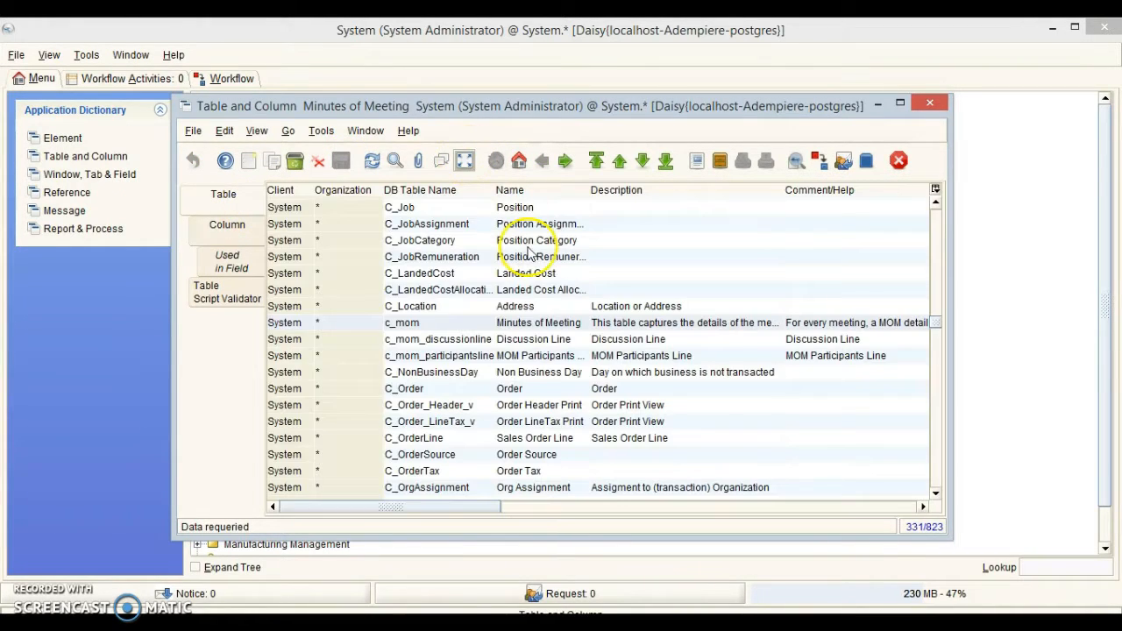
click(439, 339)
click(463, 162)
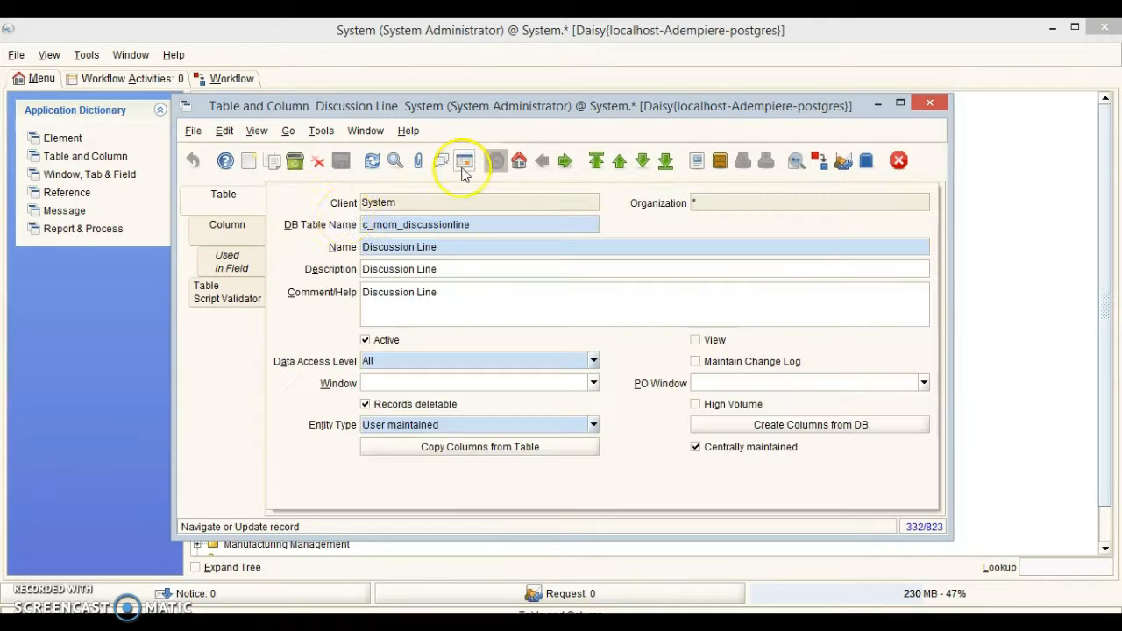
click(245, 232)
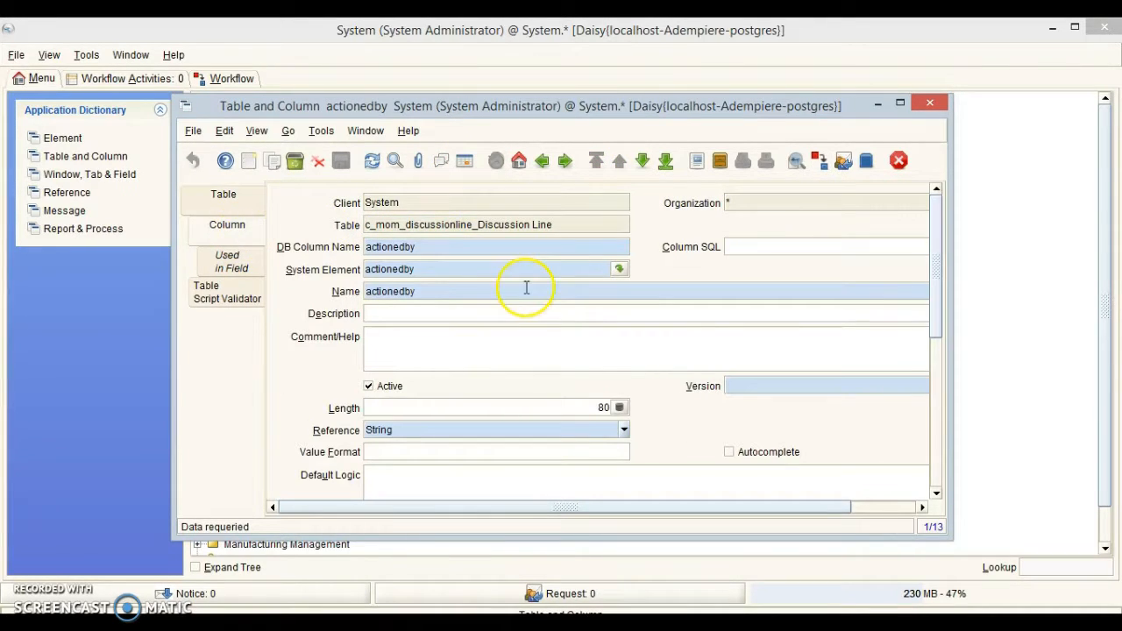
Step: Set the actionedby column's reference to Search with AD_User as the reference key, and save the column
click(624, 429)
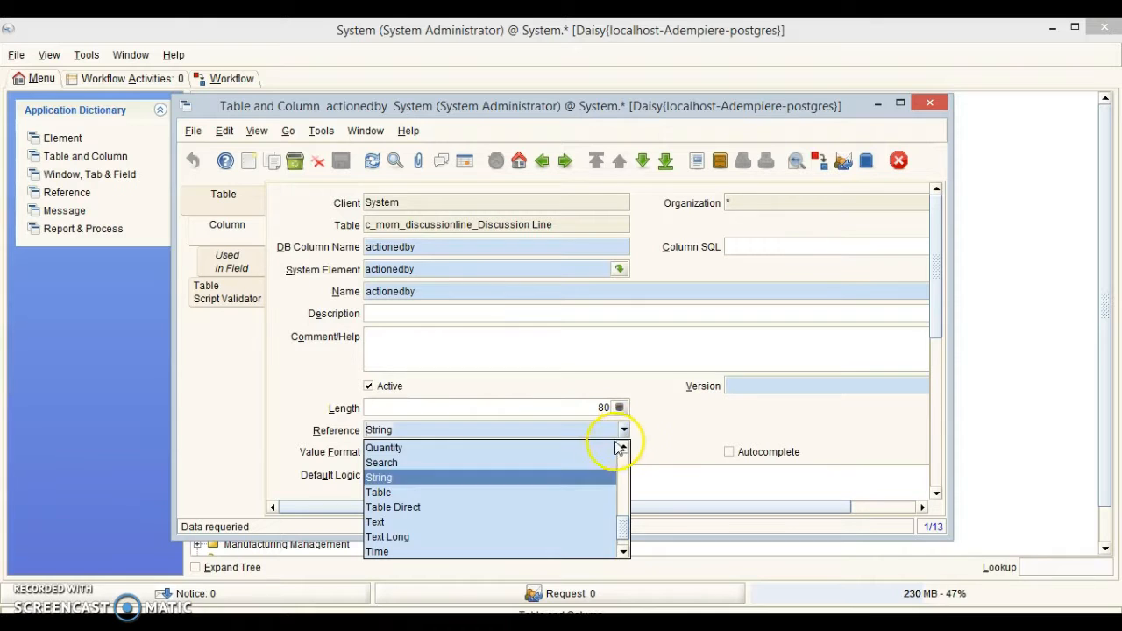
click(582, 462)
click(595, 451)
text(AD)
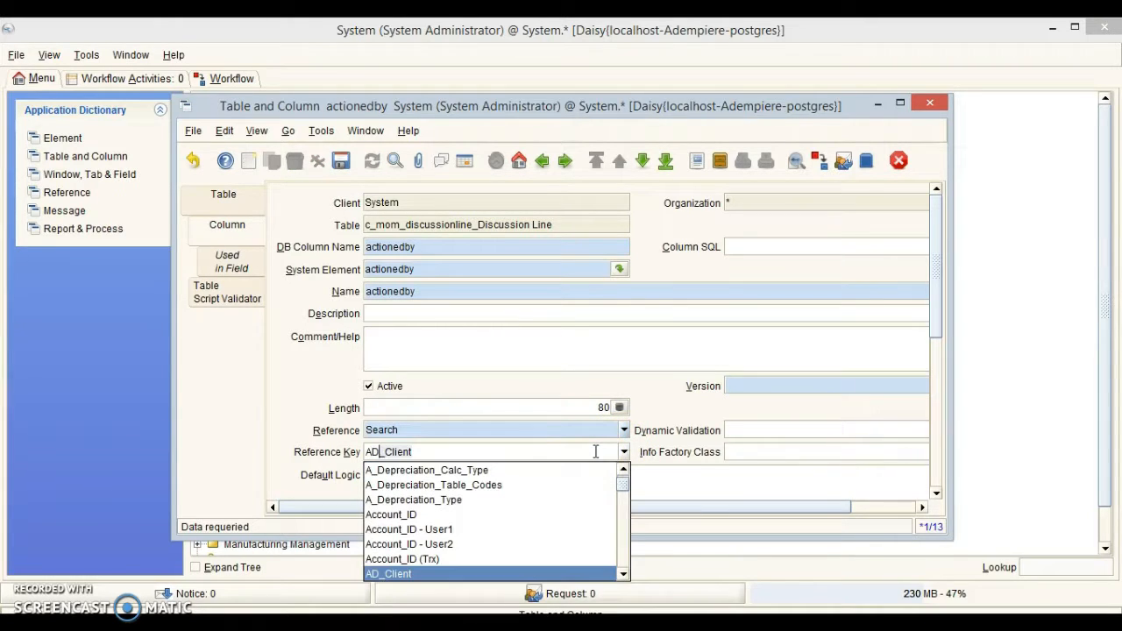
text(_User)
key(Return)
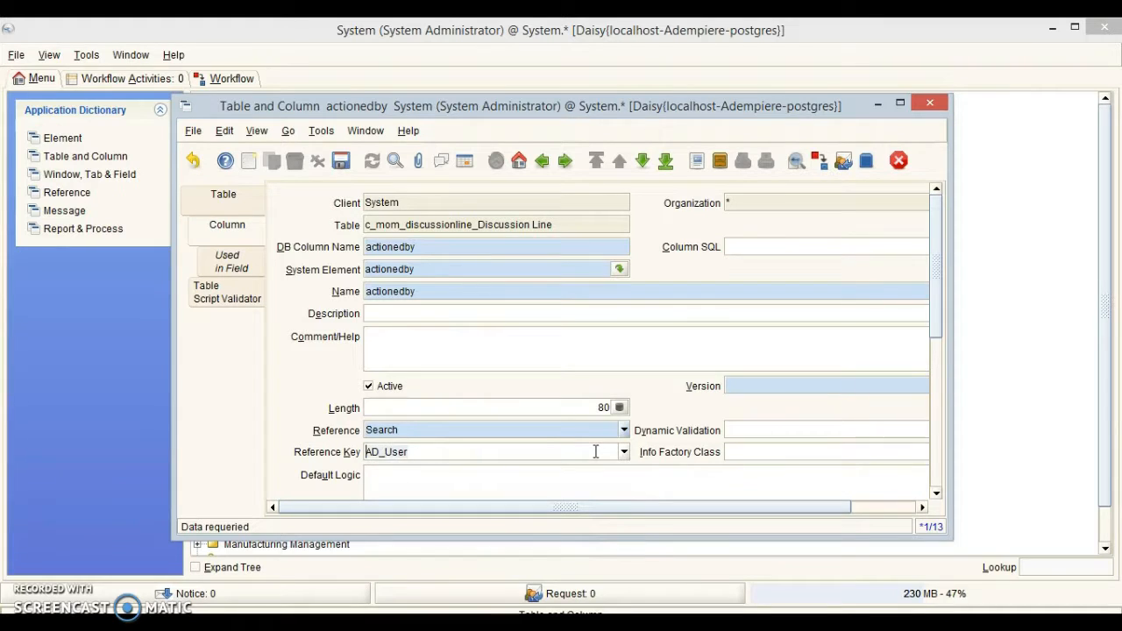
click(341, 167)
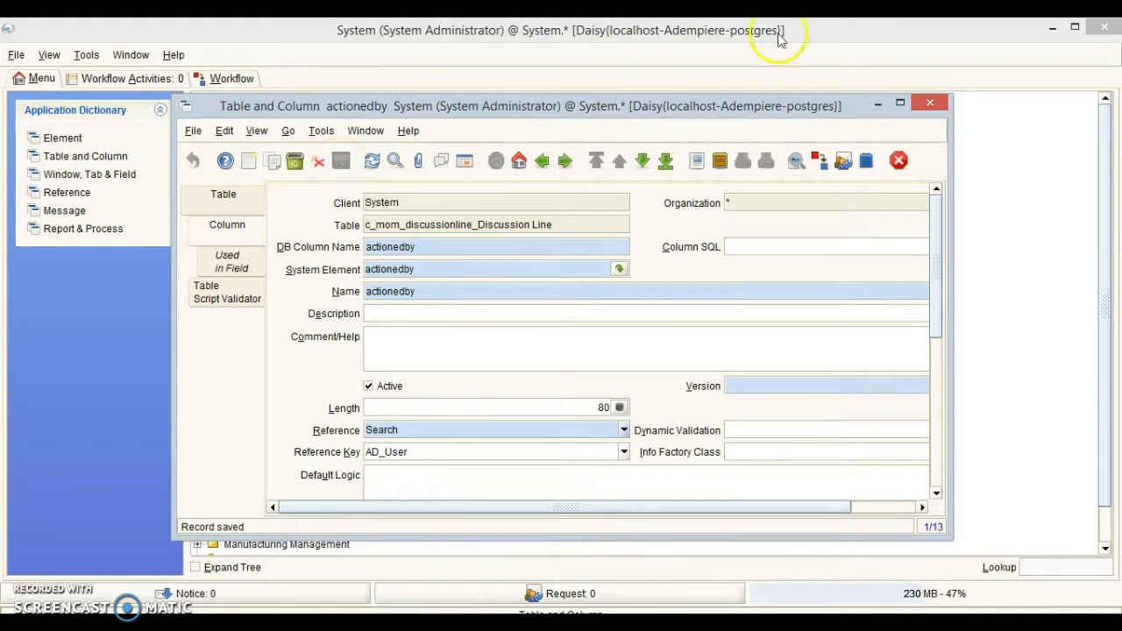
Step: Close the Table and Column window and log out of the System Administrator session
click(930, 104)
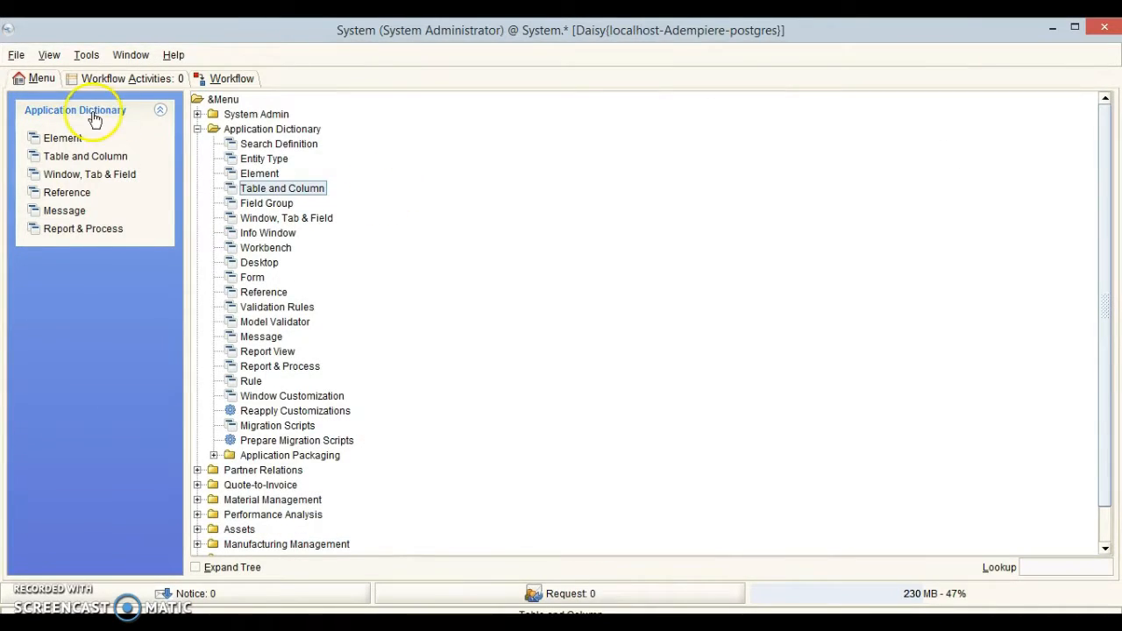
click(16, 54)
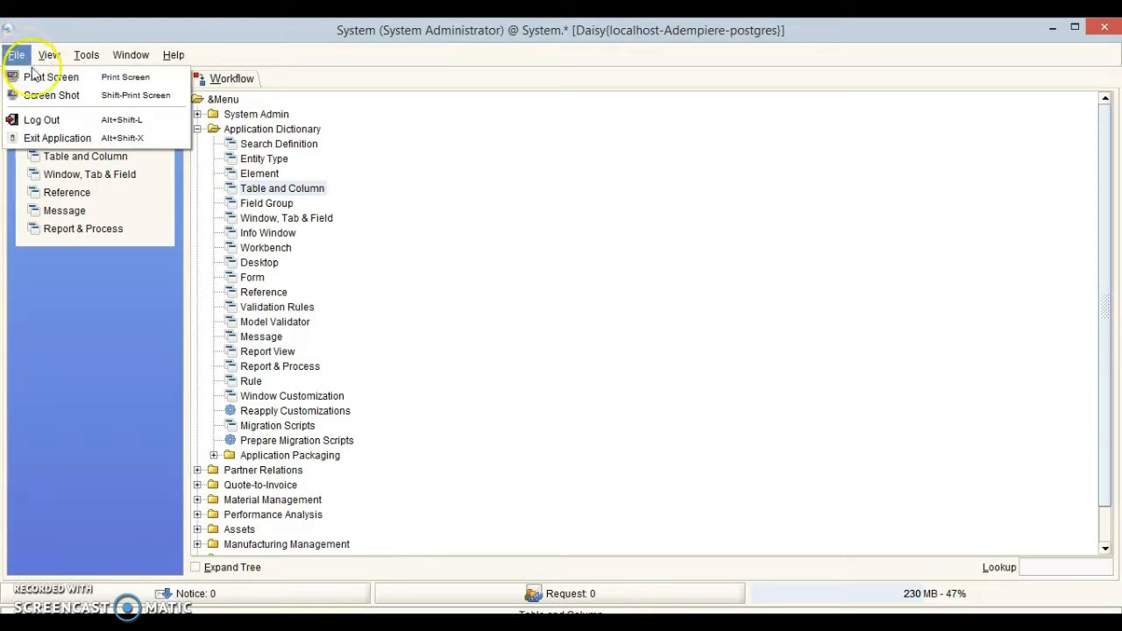
click(44, 119)
Step: Log in as GardenAdmin with the account password under the GardenWorld Admin role for all organizations, declining the database migration
click(537, 307)
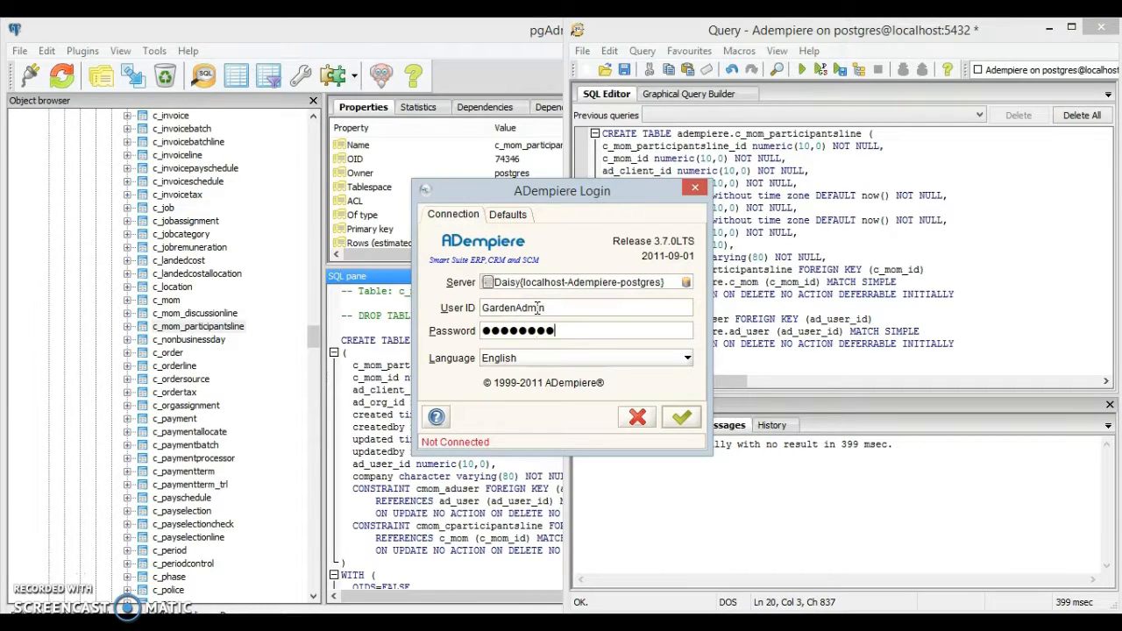
key(BackSpace)
key(BackSpace)
key(BackSpace)
key(BackSpace)
key(BackSpace)
key(BackSpace)
key(BackSpace)
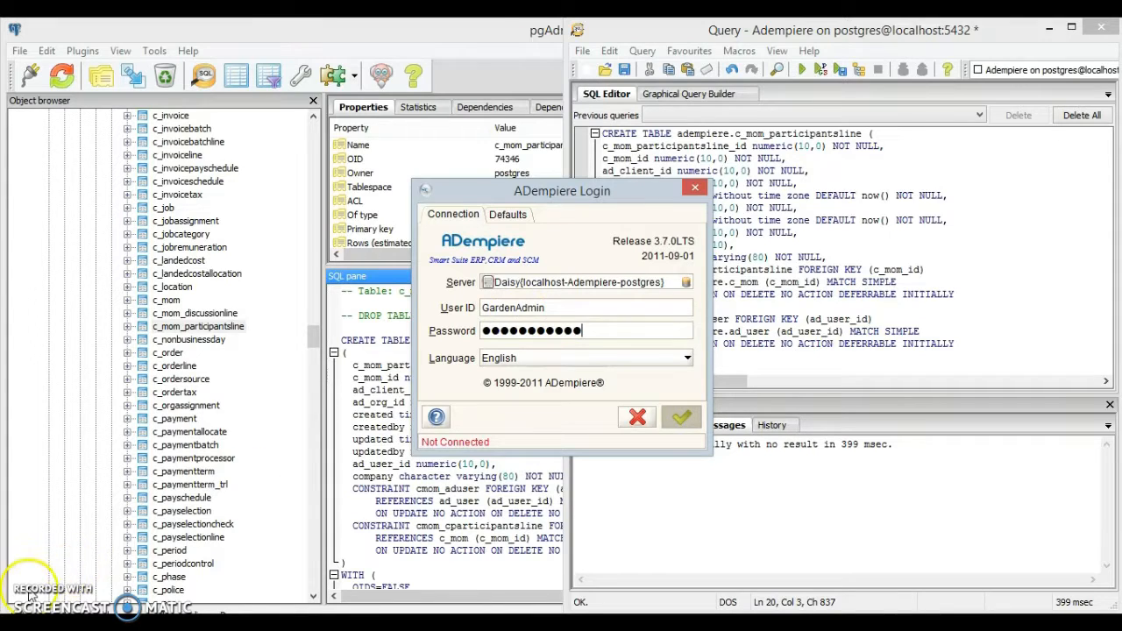
key(Return)
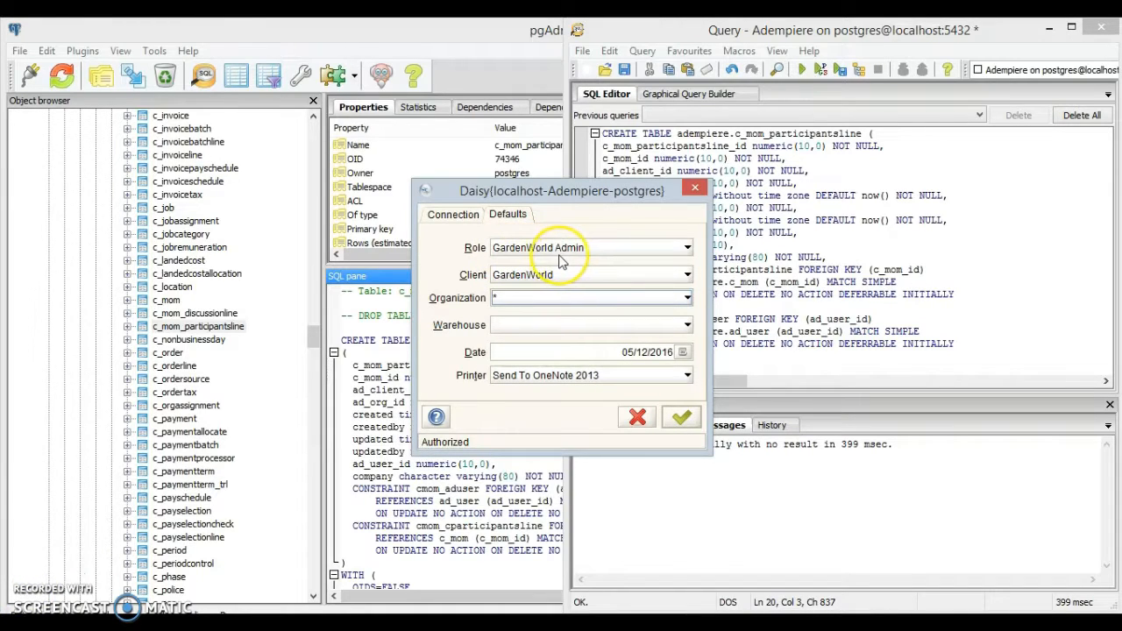
click(681, 418)
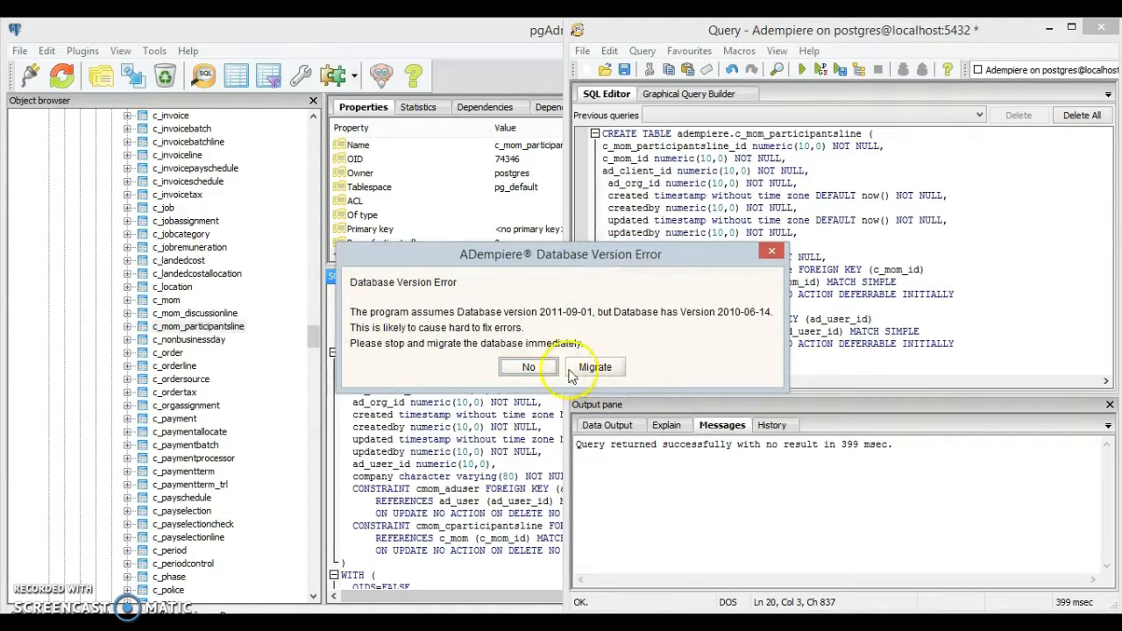
click(536, 368)
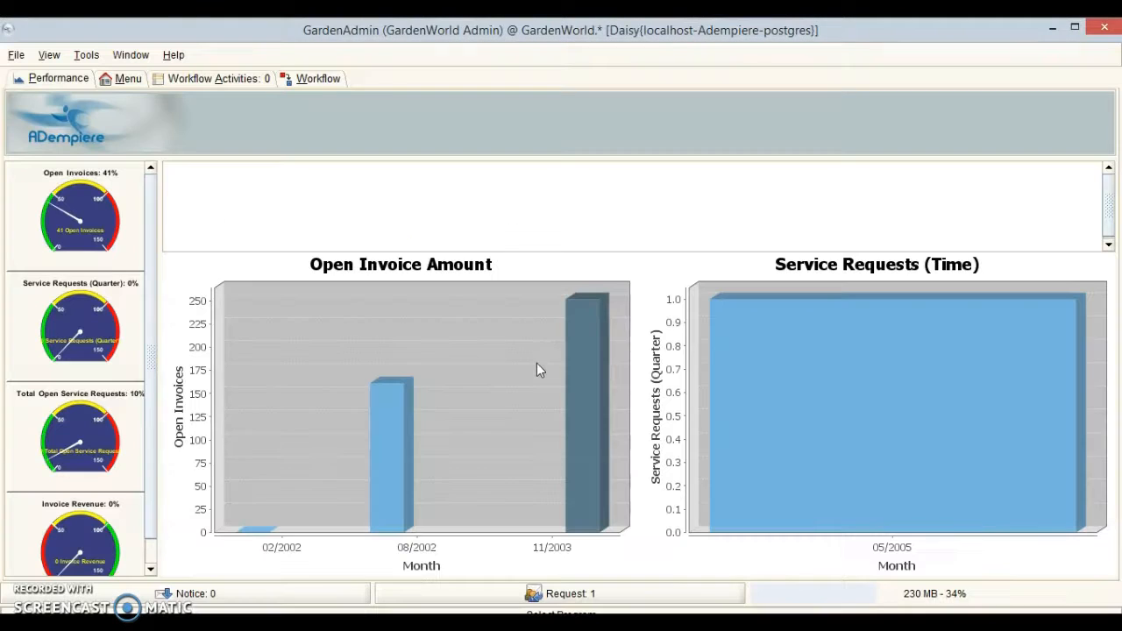
Step: Open the Minutes of Meeting window and go to the Discussion Detail of 20100522_MOM_001
click(127, 79)
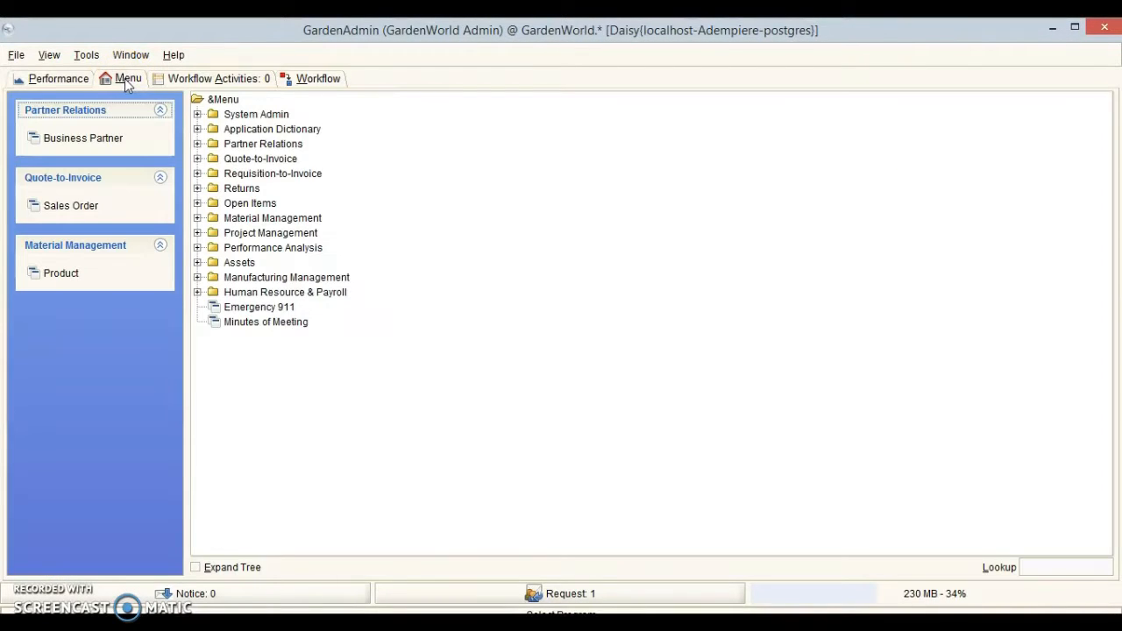
click(267, 321)
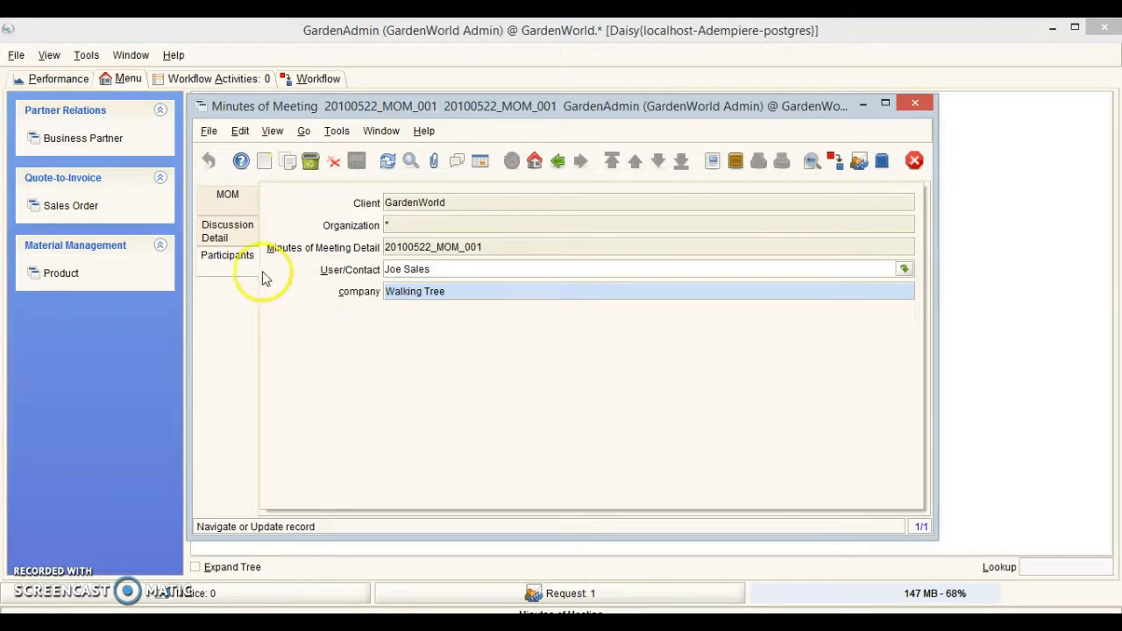
click(230, 233)
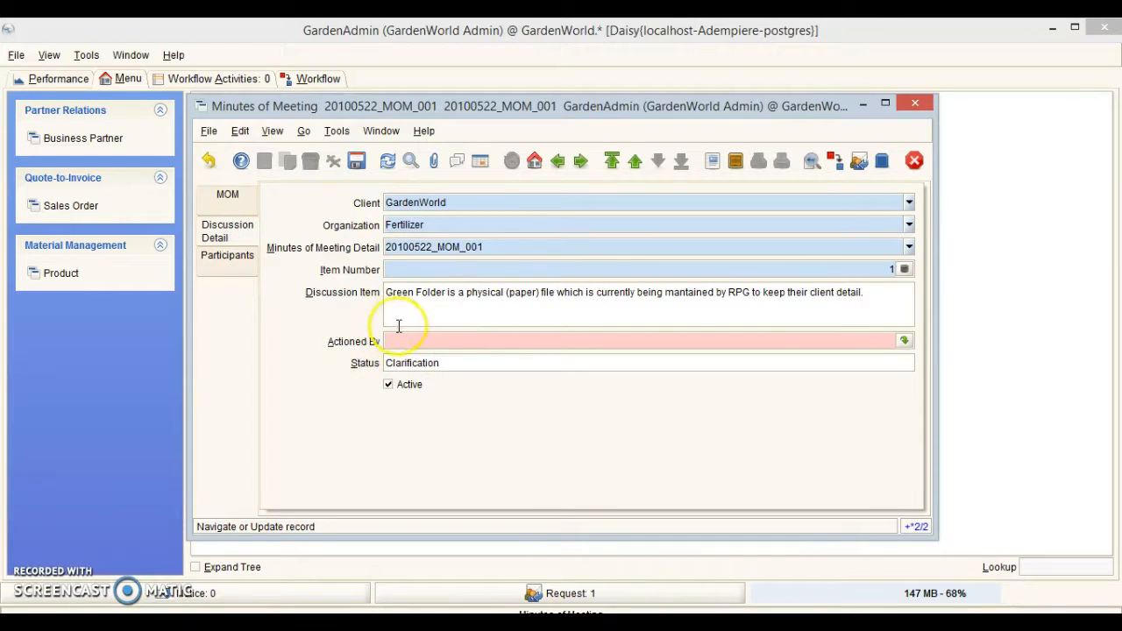
Step: Fill the discussion item's Actioned By with the sales user from an unfiltered User/Contact lookup, and save the record
click(905, 341)
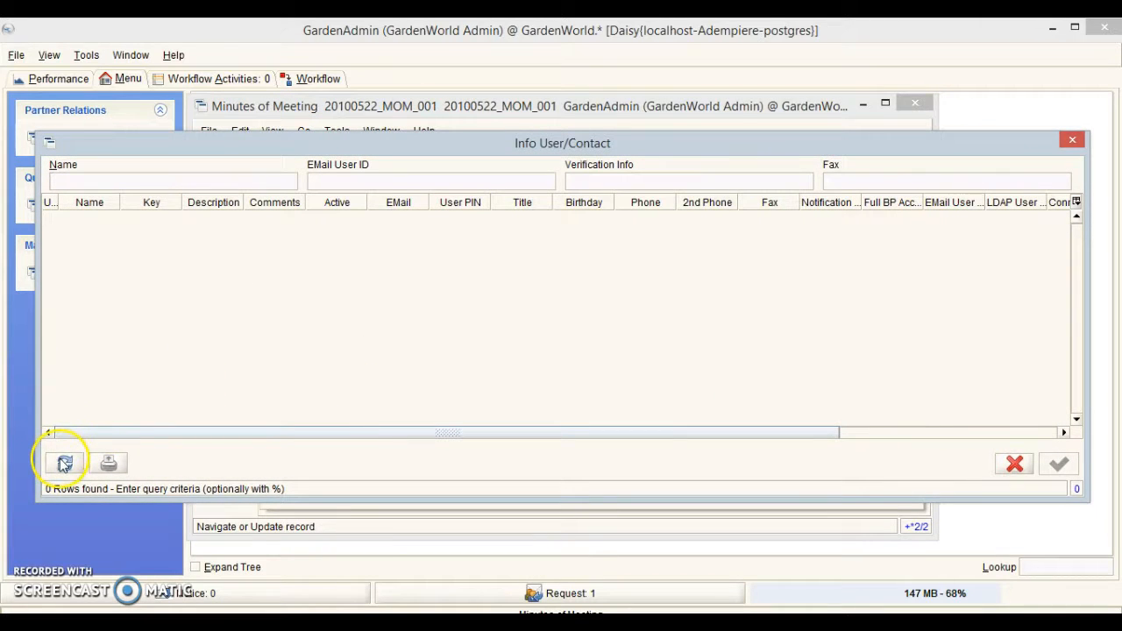
click(65, 463)
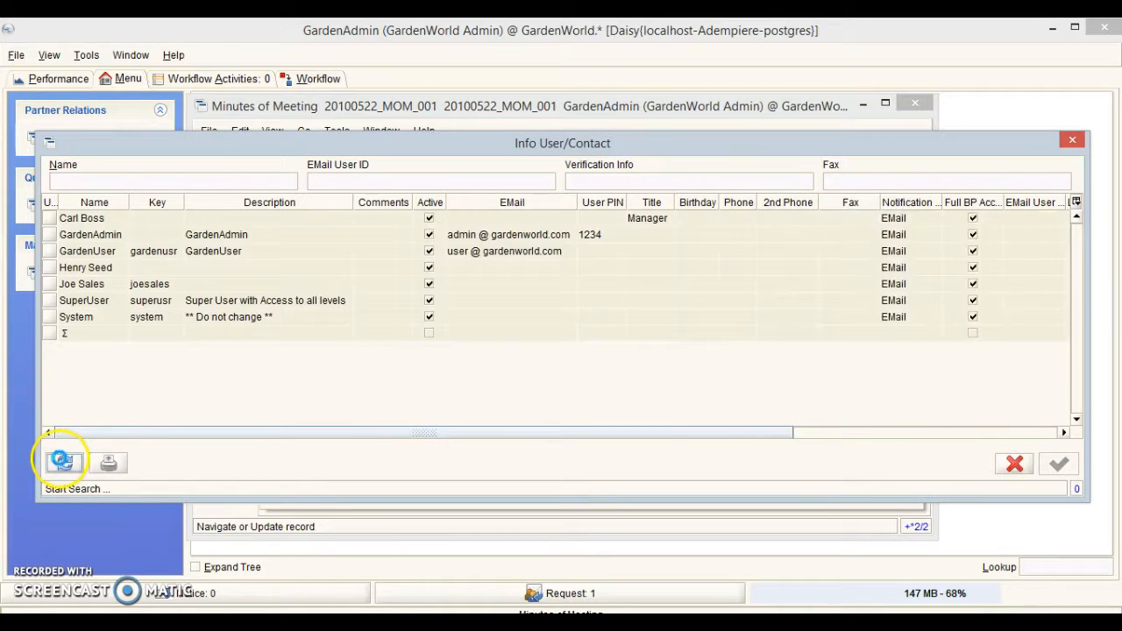
click(93, 286)
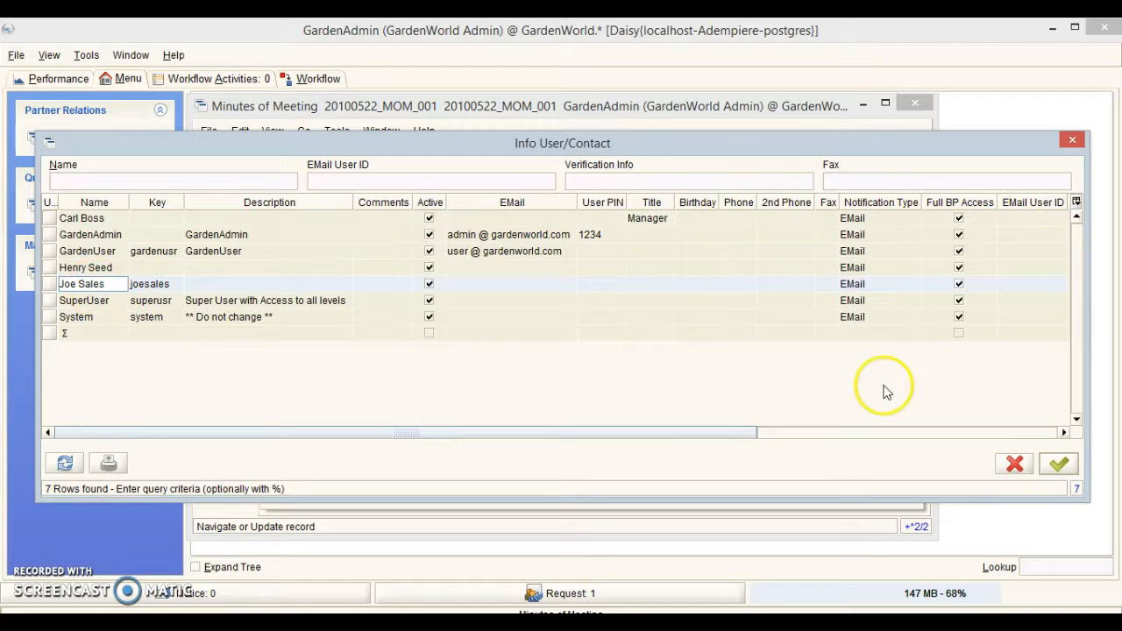
click(1058, 465)
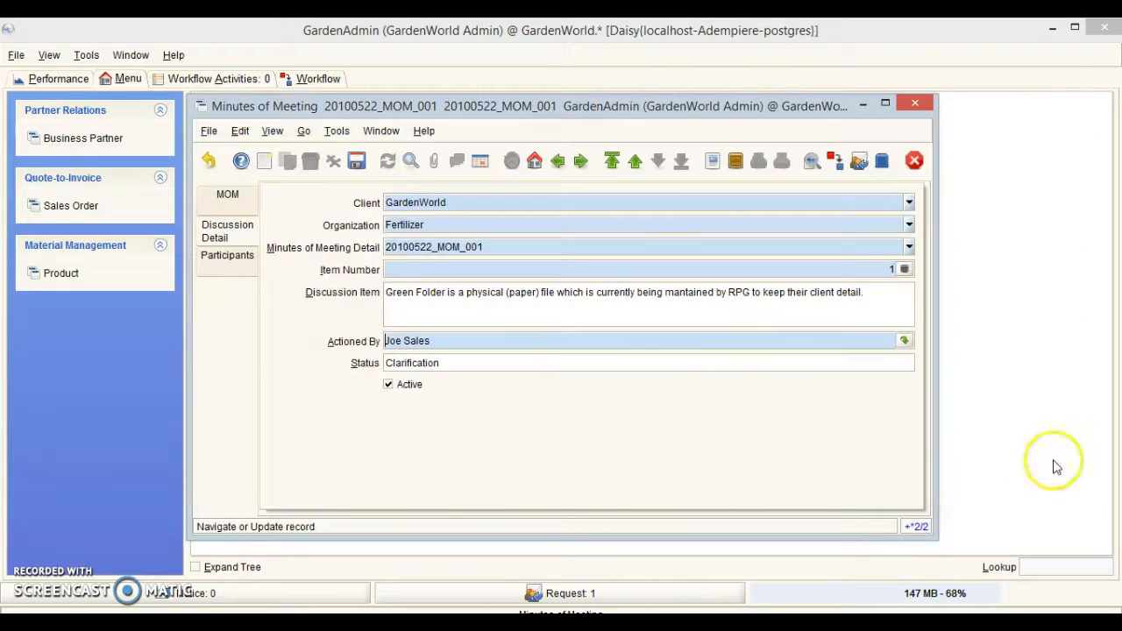
click(355, 162)
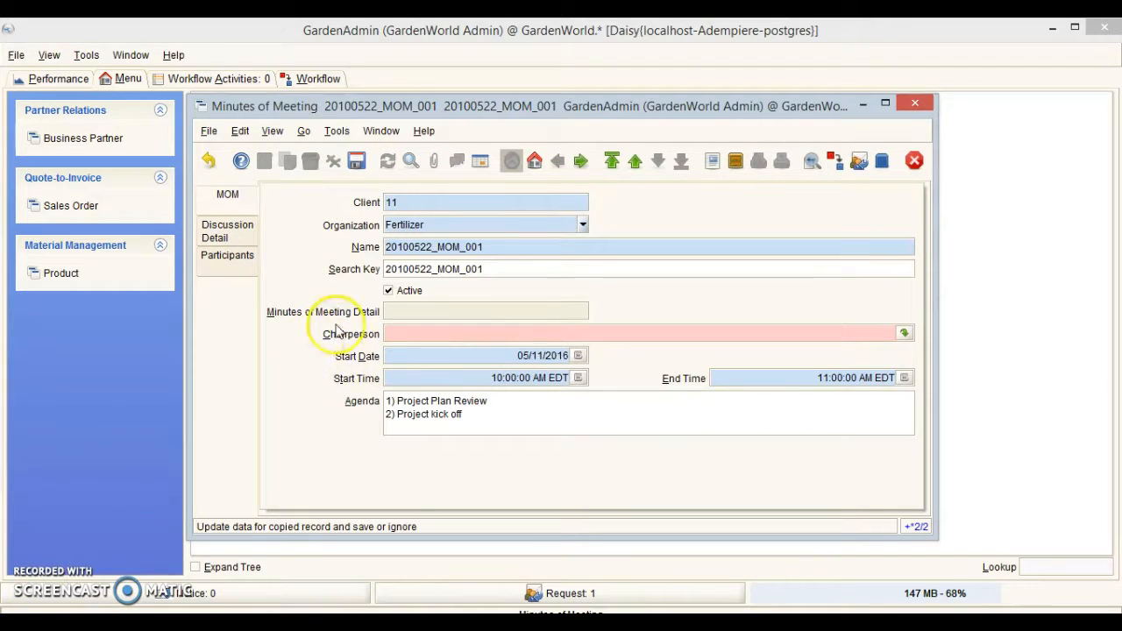
Step: Fill the copied meeting record's Chairperson with the sales user from an unfiltered User/Contact lookup
click(905, 334)
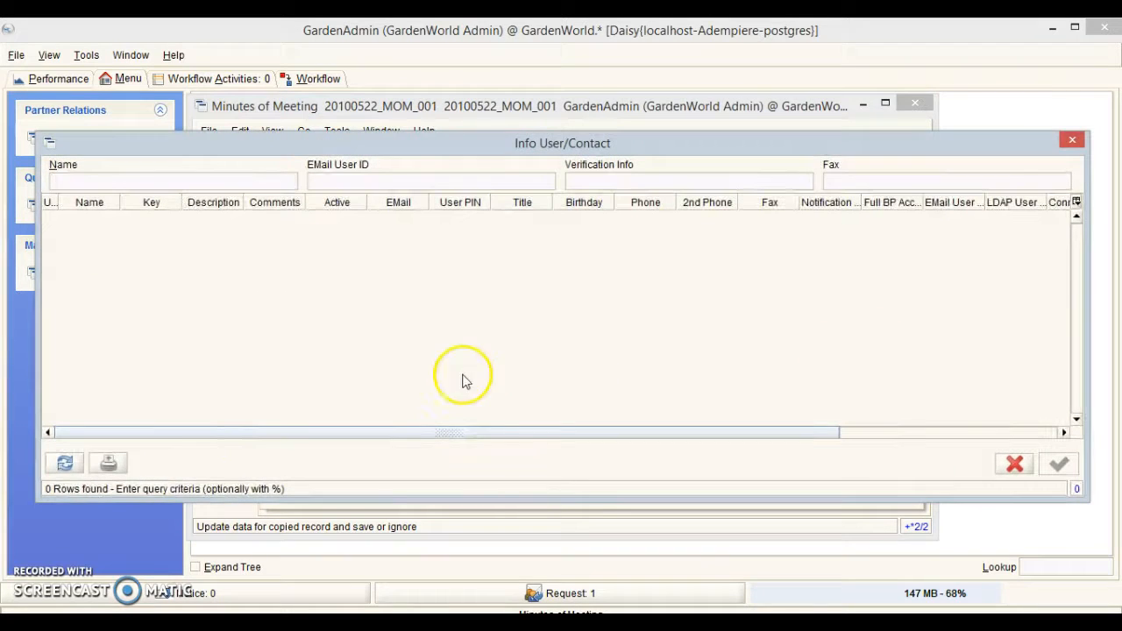
click(66, 464)
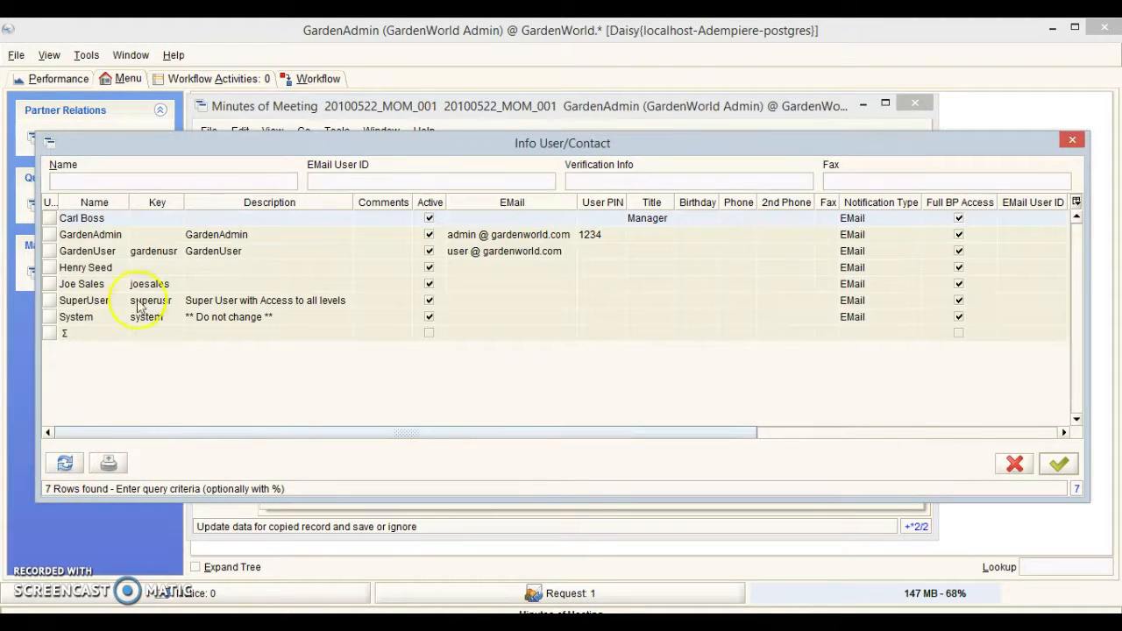
click(110, 290)
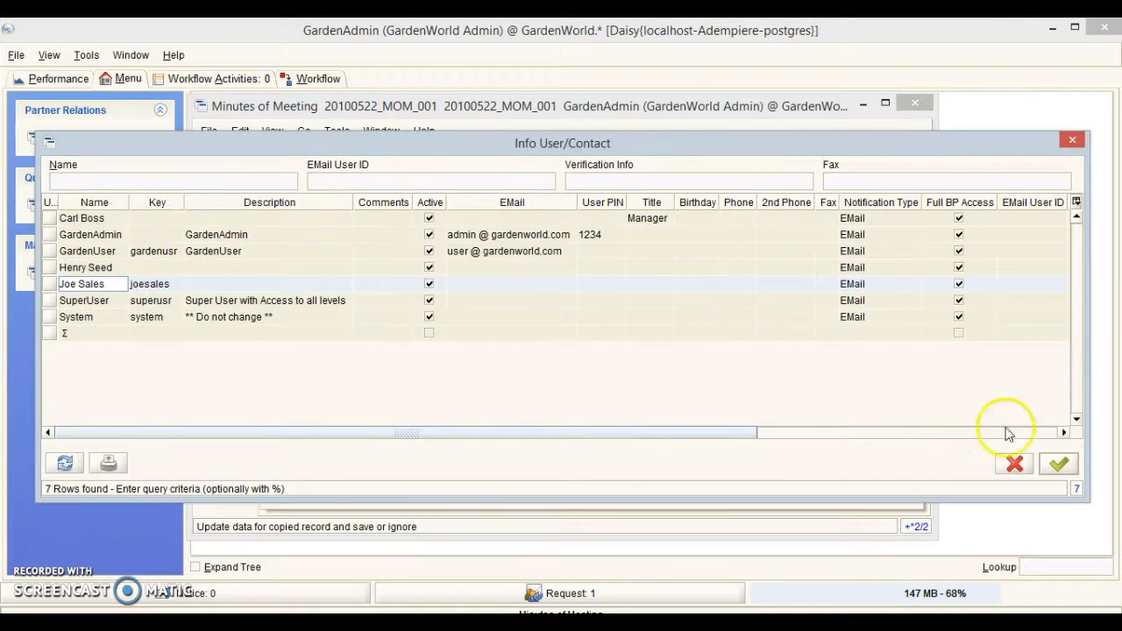
click(1056, 466)
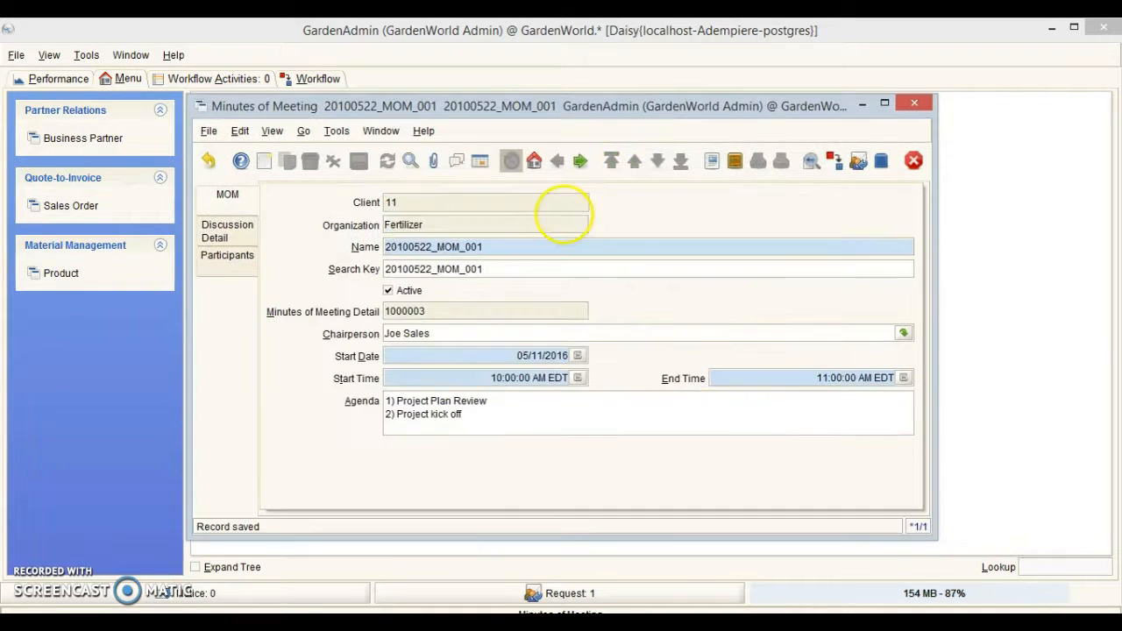